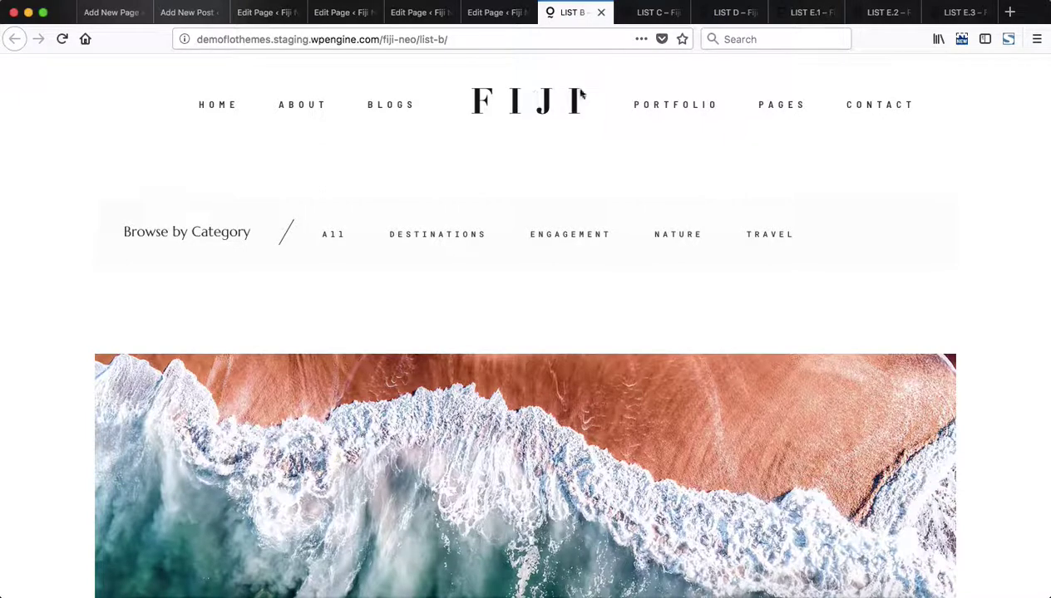
- Switch to the LIST B page's editor and examine the blocks in its layout, from Header Placeholder to Listing 2
{"action": "mouse_move", "coordinate": [389, 113]}
{"action": "key", "text": "super+3"}
{"action": "scroll", "coordinate": [557, 250], "scroll_direction": "up", "scroll_amount": 5}
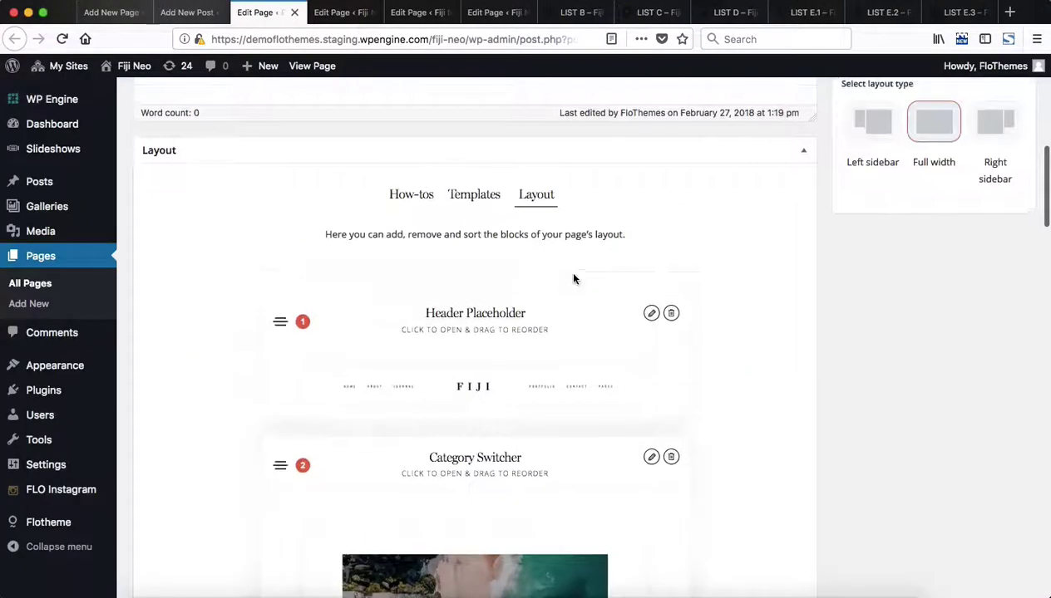
{"action": "scroll", "coordinate": [573, 279], "scroll_direction": "down", "scroll_amount": 10}
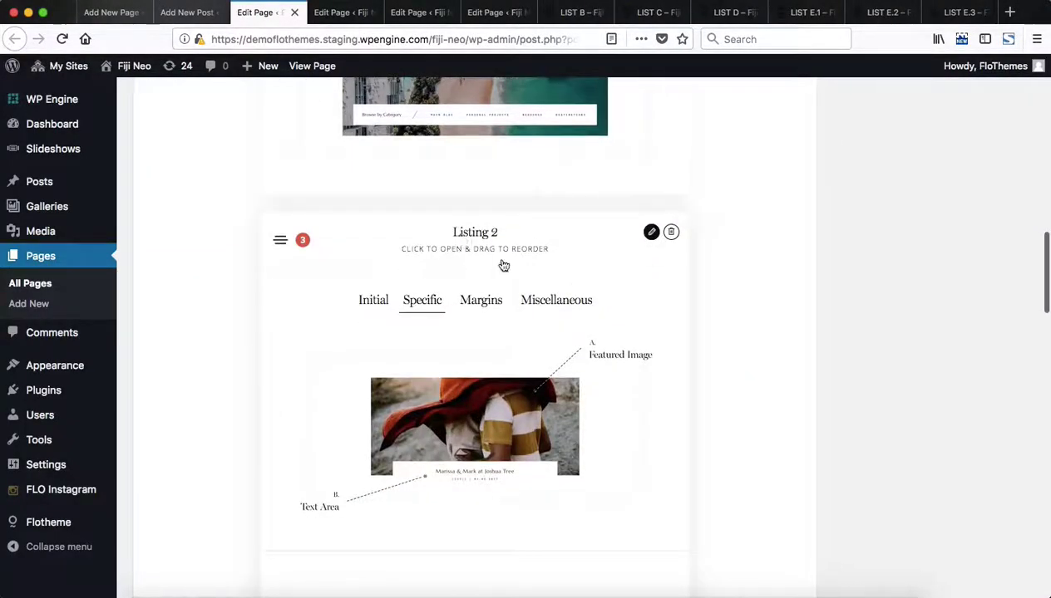
{"action": "scroll", "coordinate": [719, 301], "scroll_direction": "up", "scroll_amount": 3}
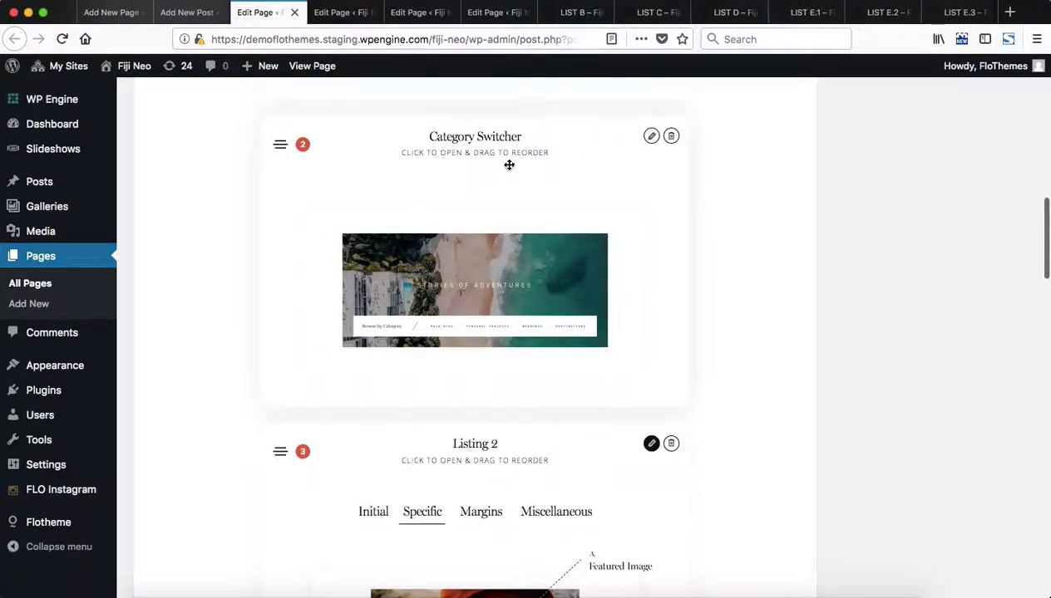
{"action": "scroll", "coordinate": [509, 165], "scroll_direction": "down", "scroll_amount": 5}
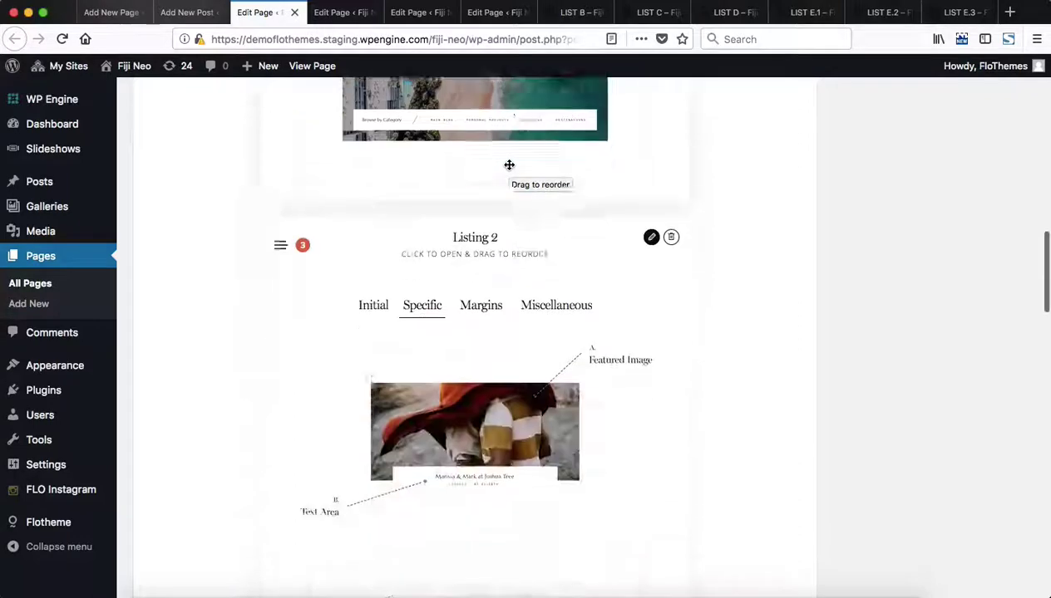
{"action": "scroll", "coordinate": [463, 276], "scroll_direction": "up", "scroll_amount": 5}
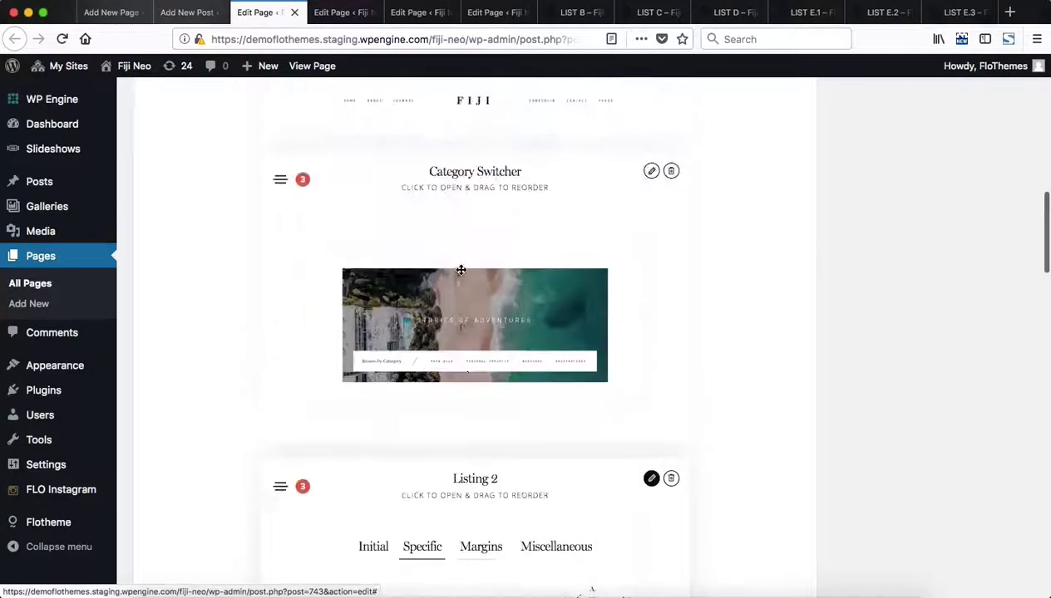
- Open the Category Switcher block's settings and examine its Image and Title options
{"action": "left_click", "coordinate": [367, 179]}
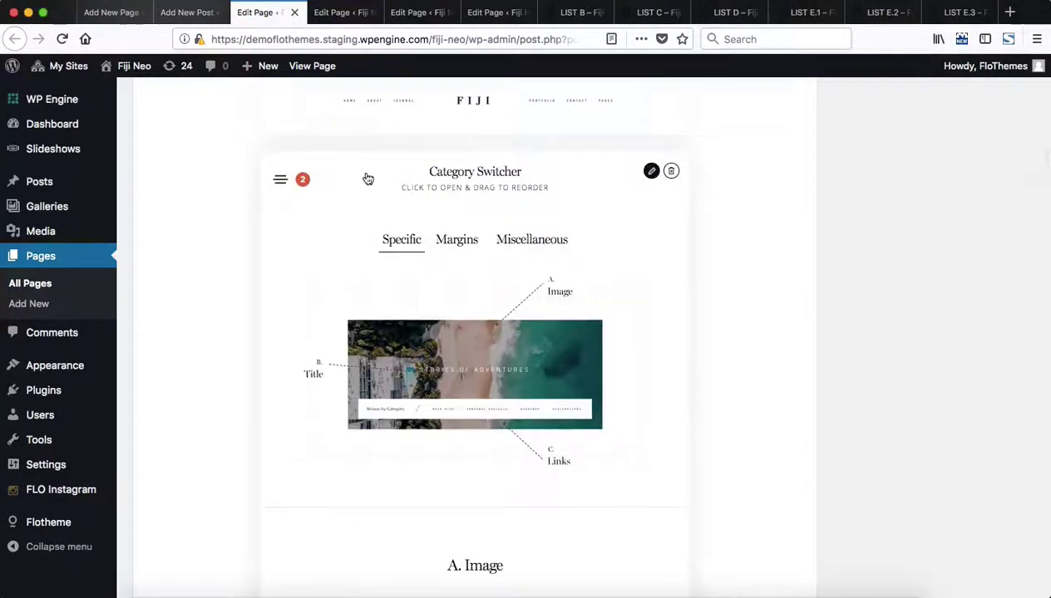
{"action": "scroll", "coordinate": [377, 283], "scroll_direction": "down", "scroll_amount": 5}
{"action": "scroll", "coordinate": [377, 283], "scroll_direction": "up", "scroll_amount": 2}
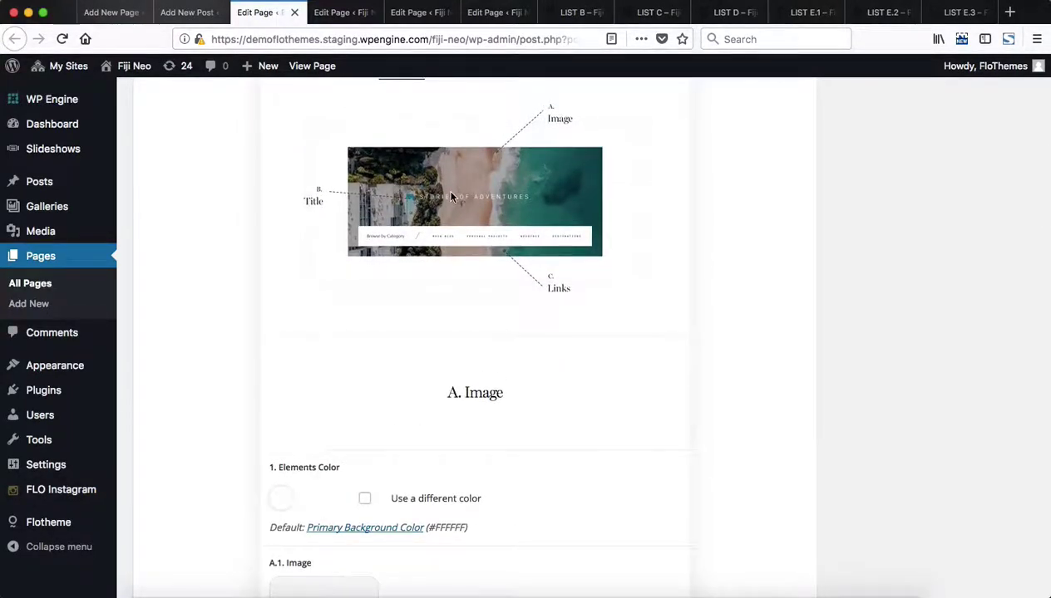
{"action": "scroll", "coordinate": [451, 197], "scroll_direction": "down", "scroll_amount": 3}
{"action": "scroll", "coordinate": [356, 510], "scroll_direction": "down", "scroll_amount": 1}
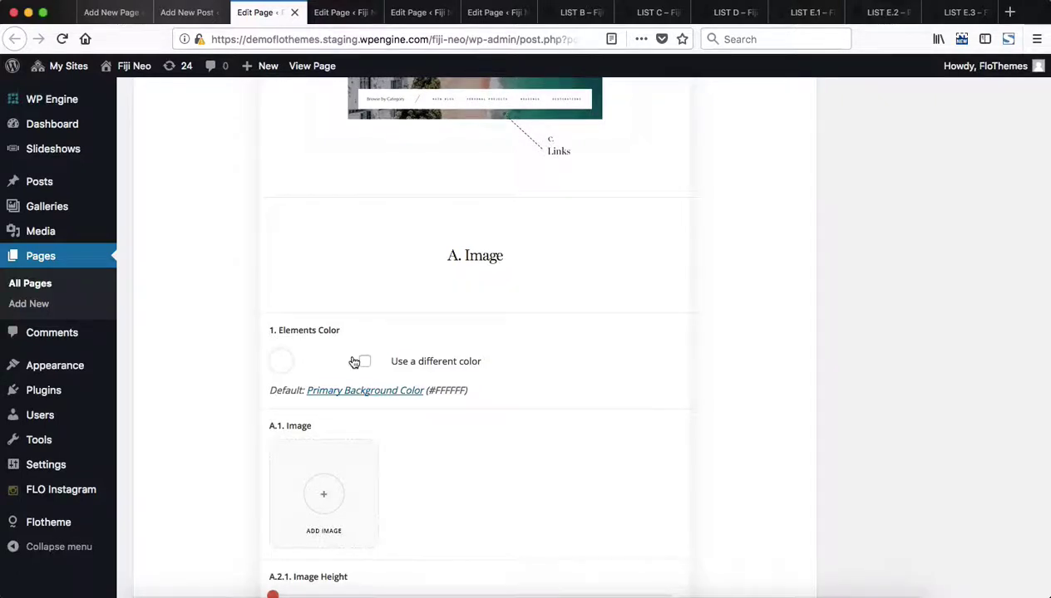
{"action": "scroll", "coordinate": [354, 362], "scroll_direction": "down", "scroll_amount": 3}
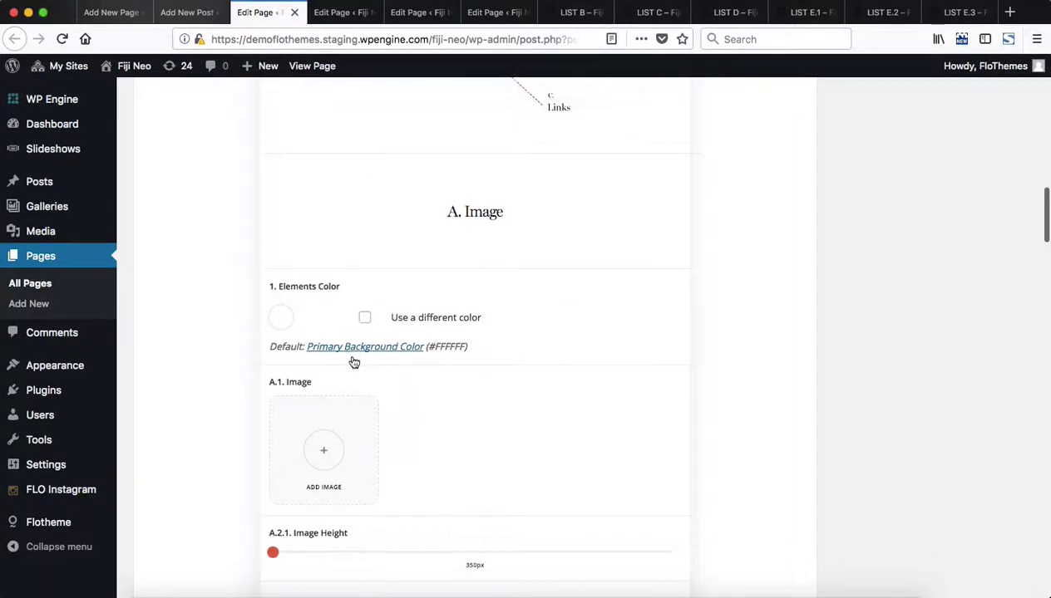
{"action": "scroll", "coordinate": [354, 362], "scroll_direction": "down", "scroll_amount": 4}
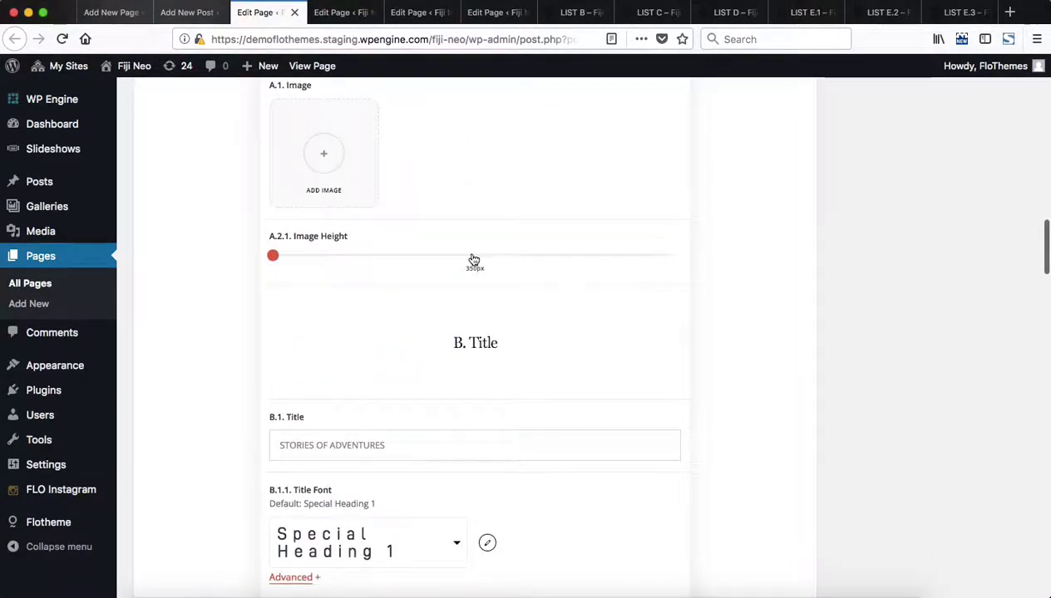
{"action": "scroll", "coordinate": [472, 258], "scroll_direction": "down", "scroll_amount": 3}
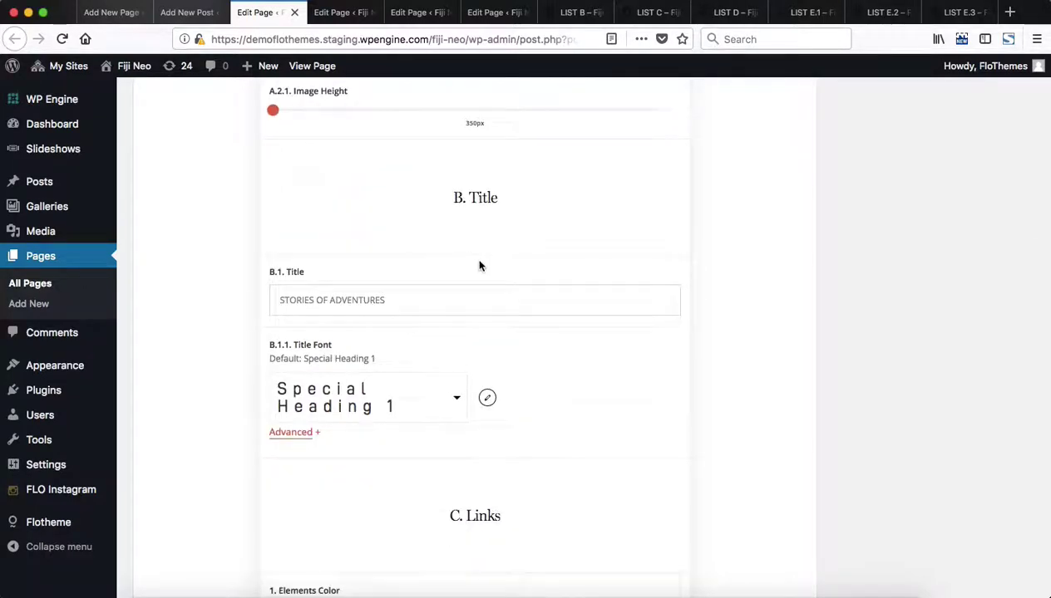
{"action": "scroll", "coordinate": [479, 266], "scroll_direction": "up", "scroll_amount": 13}
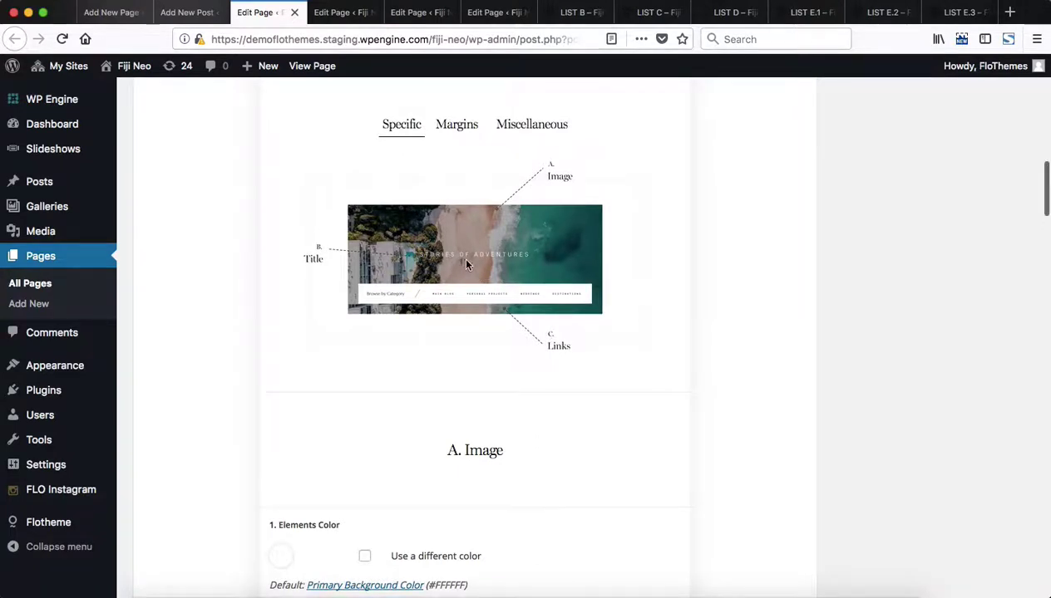
{"action": "scroll", "coordinate": [466, 266], "scroll_direction": "down", "scroll_amount": 9}
{"action": "scroll", "coordinate": [467, 265], "scroll_direction": "down", "scroll_amount": 8}
{"action": "scroll", "coordinate": [467, 262], "scroll_direction": "up", "scroll_amount": 2}
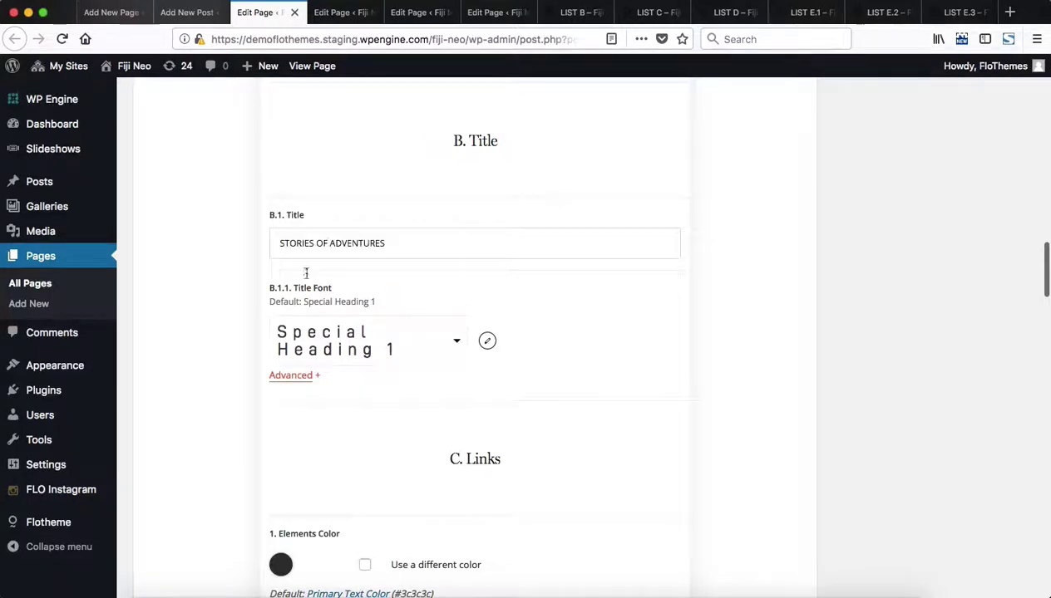
- Examine the element and background color options for the Category Switcher's links and compare them with the live LIST B page
{"action": "scroll", "coordinate": [329, 291], "scroll_direction": "down", "scroll_amount": 2}
{"action": "scroll", "coordinate": [305, 401], "scroll_direction": "down", "scroll_amount": 3}
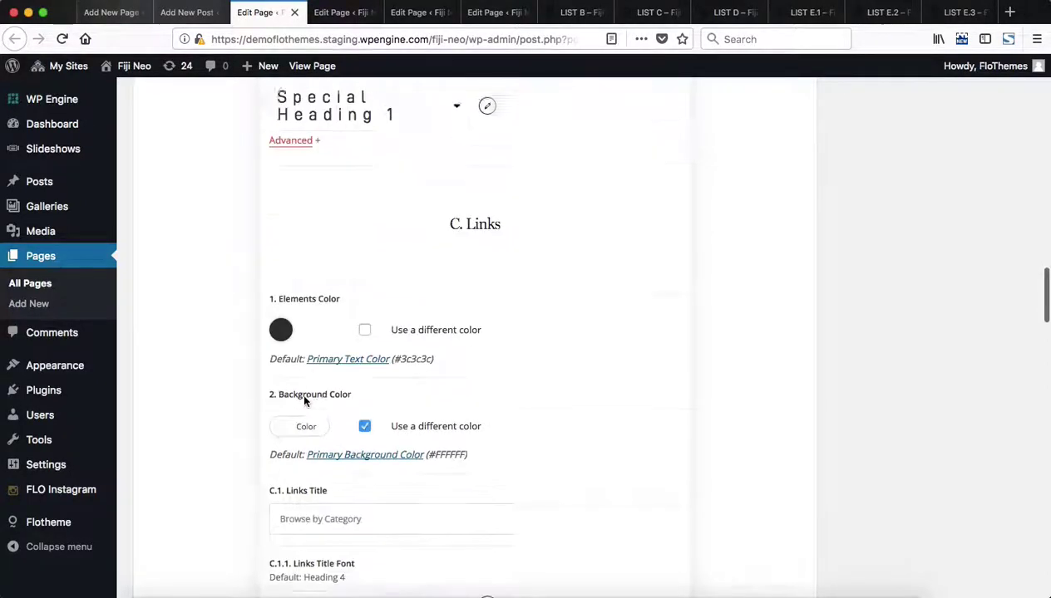
{"action": "scroll", "coordinate": [417, 206], "scroll_direction": "down", "scroll_amount": 2}
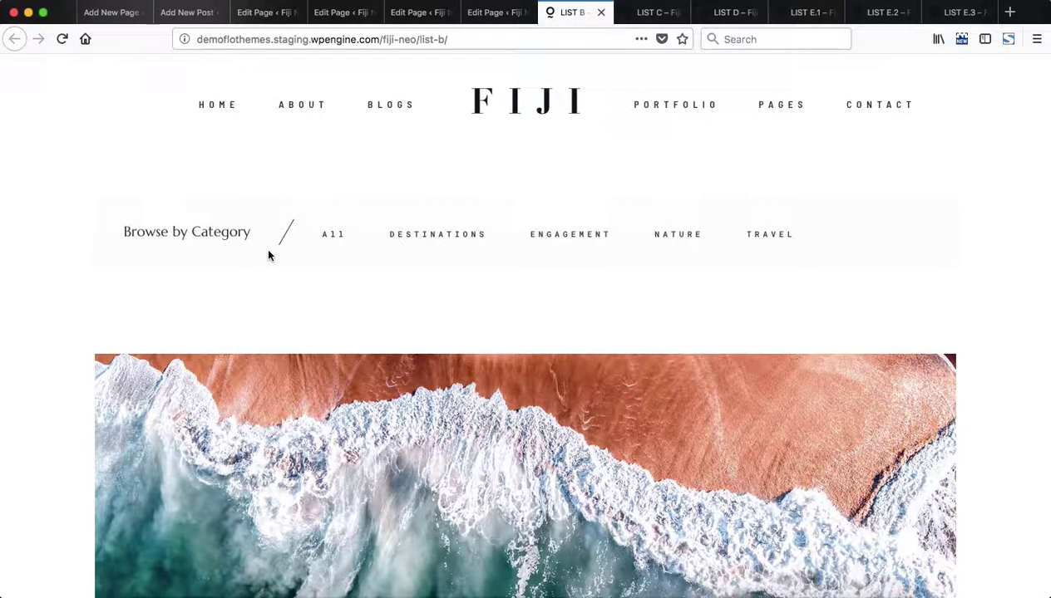
{"action": "key", "text": "ctrl+shift+Tab"}
{"action": "key", "text": "ctrl+shift+Tab"}
{"action": "key", "text": "ctrl+shift+Tab"}
{"action": "key", "text": "ctrl+shift+Tab"}
{"action": "key", "text": "ctrl+shift+Tab"}
{"action": "key", "text": "ctrl+Tab"}
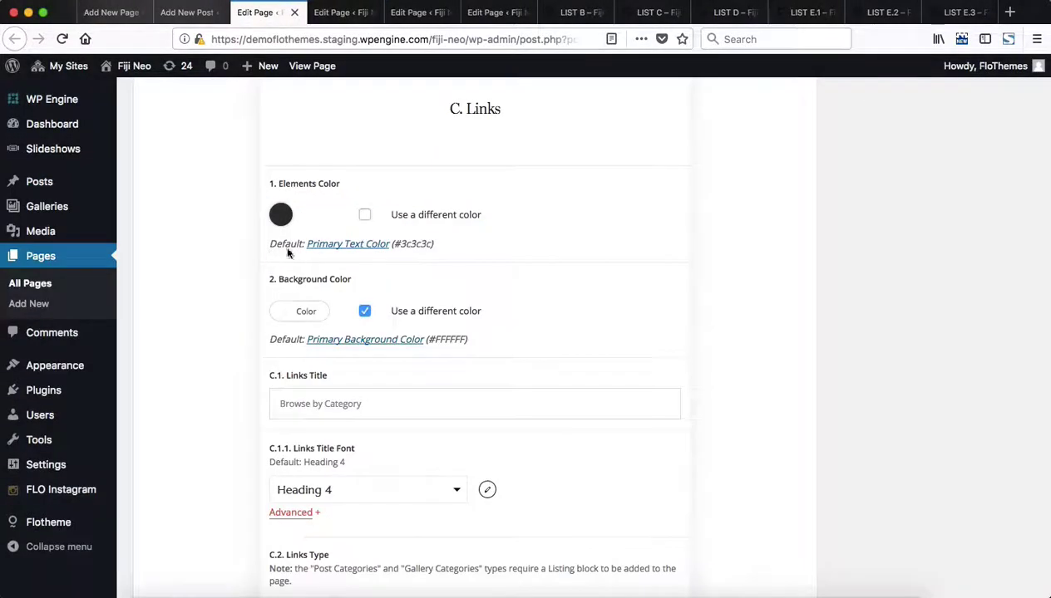
{"action": "scroll", "coordinate": [420, 256], "scroll_direction": "down", "scroll_amount": 1}
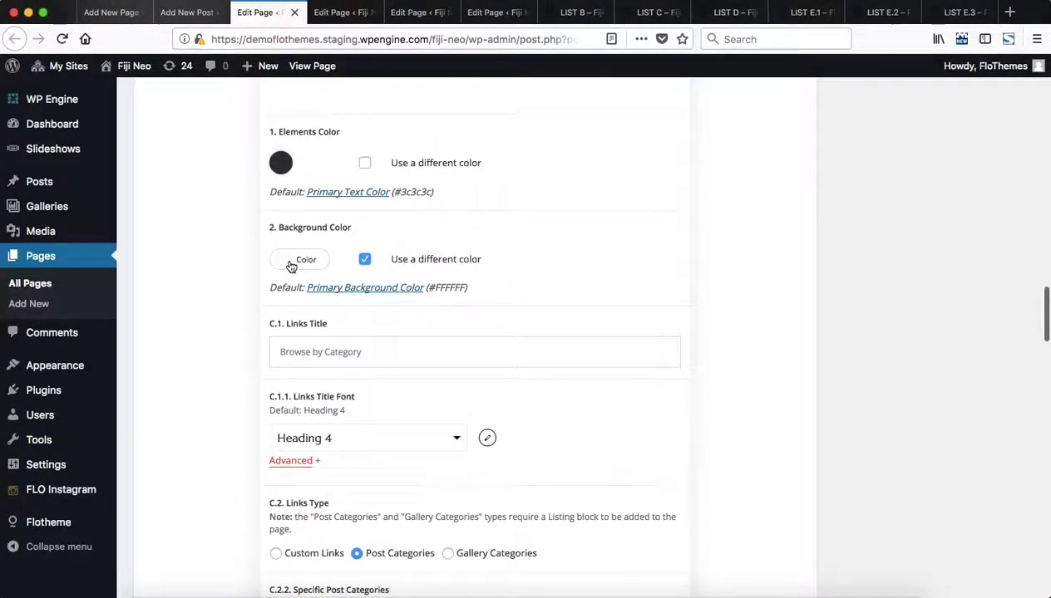
- Move the live LIST B page directly beside its editor in the browser's tab order, and return to the editor
{"action": "left_click", "coordinate": [580, 12]}
{"action": "left_click_drag", "start_coordinate": [580, 12], "coordinate": [347, 12]}
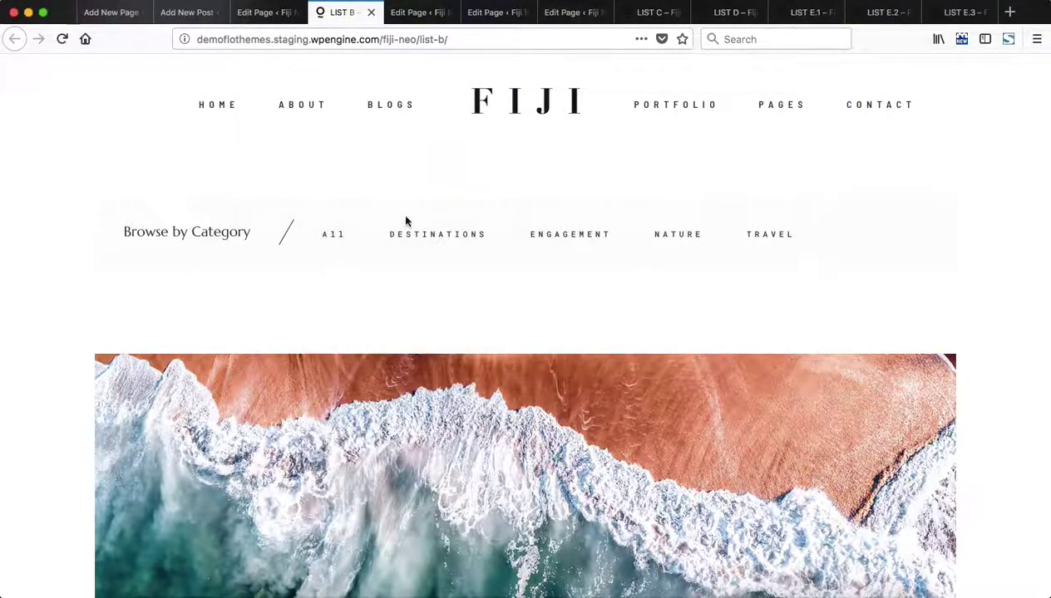
{"action": "key", "text": "ctrl+shift+Tab"}
- Check the Category Switcher's Links Title against the live page, and examine its links type and font options
{"action": "scroll", "coordinate": [465, 283], "scroll_direction": "down", "scroll_amount": 3}
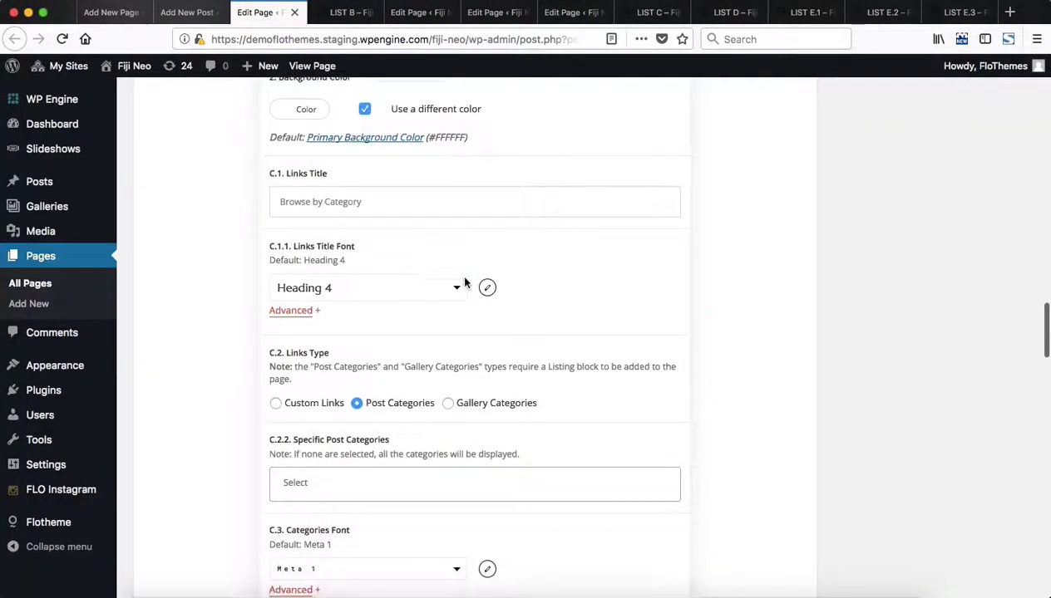
{"action": "left_click", "coordinate": [396, 200]}
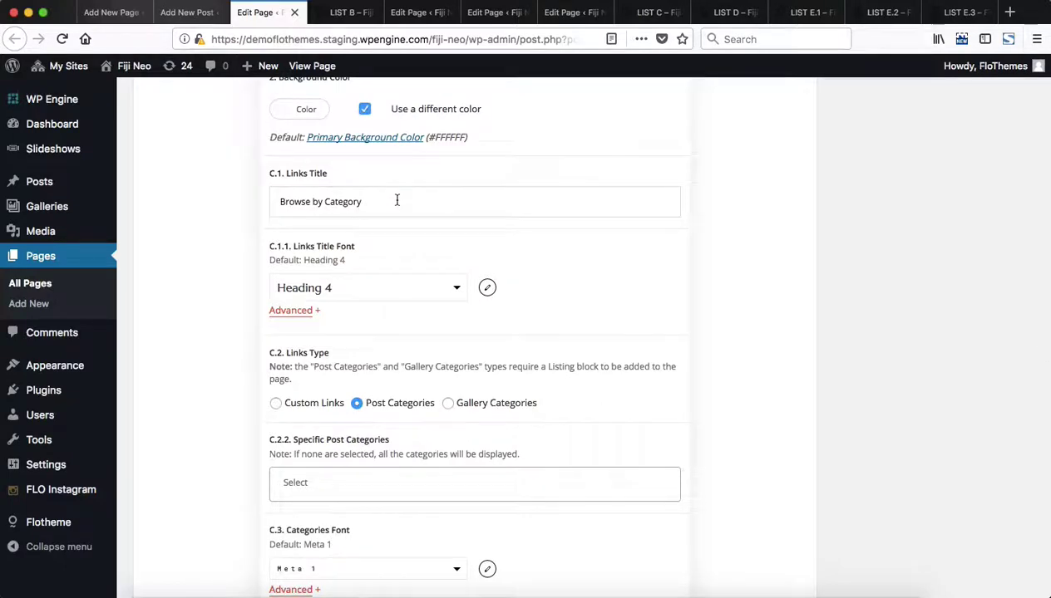
{"action": "key", "text": "ctrl+Tab"}
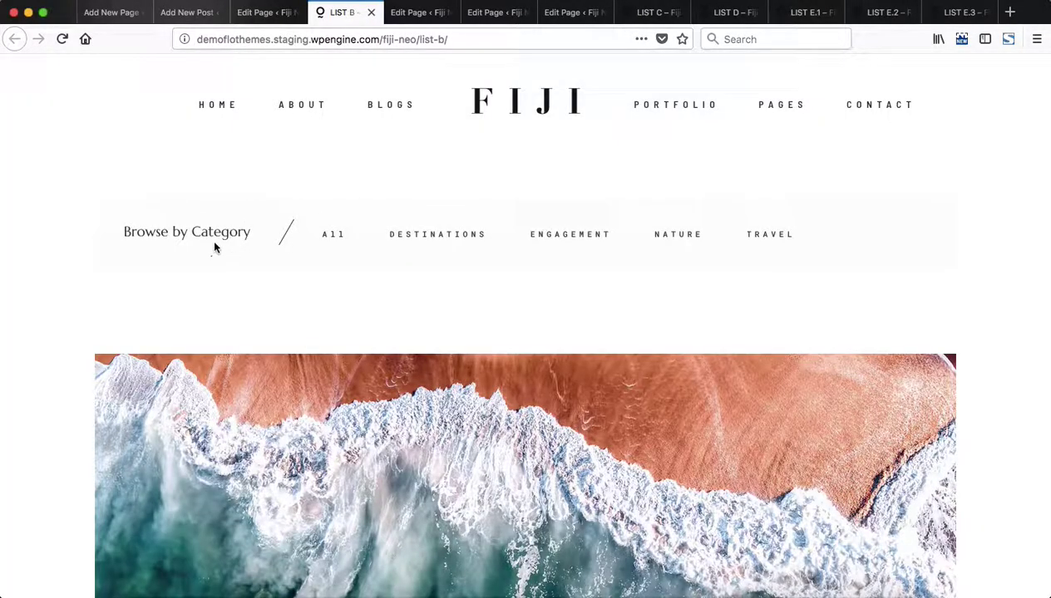
{"action": "key", "text": "ctrl+shift+Tab"}
{"action": "scroll", "coordinate": [395, 270], "scroll_direction": "down", "scroll_amount": 5}
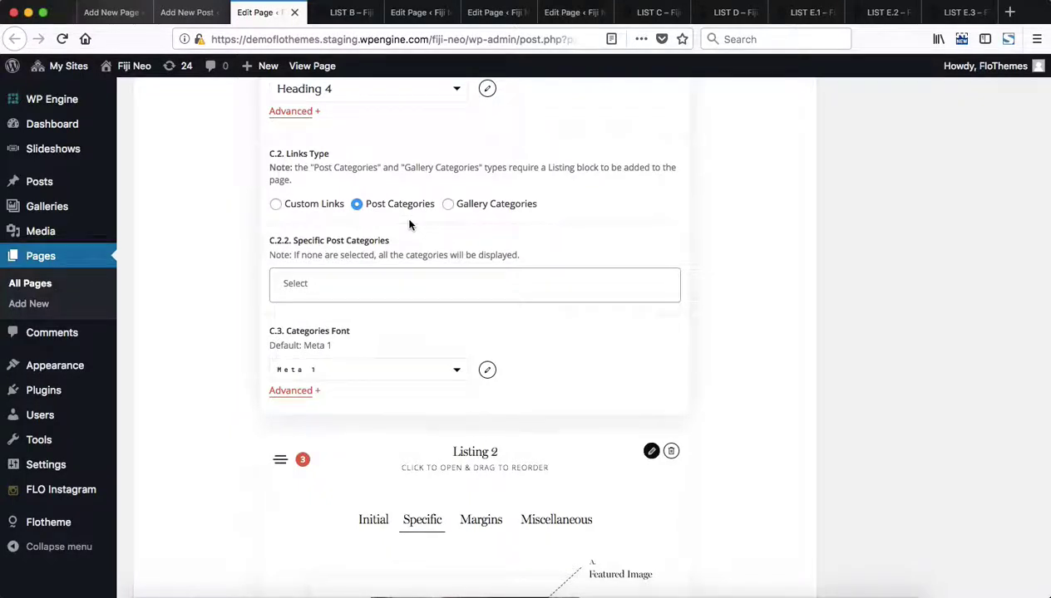
- View the choices for Specific Post Categories, compare them with the live page's category links, and close the list without selecting any
{"action": "left_click", "coordinate": [423, 277]}
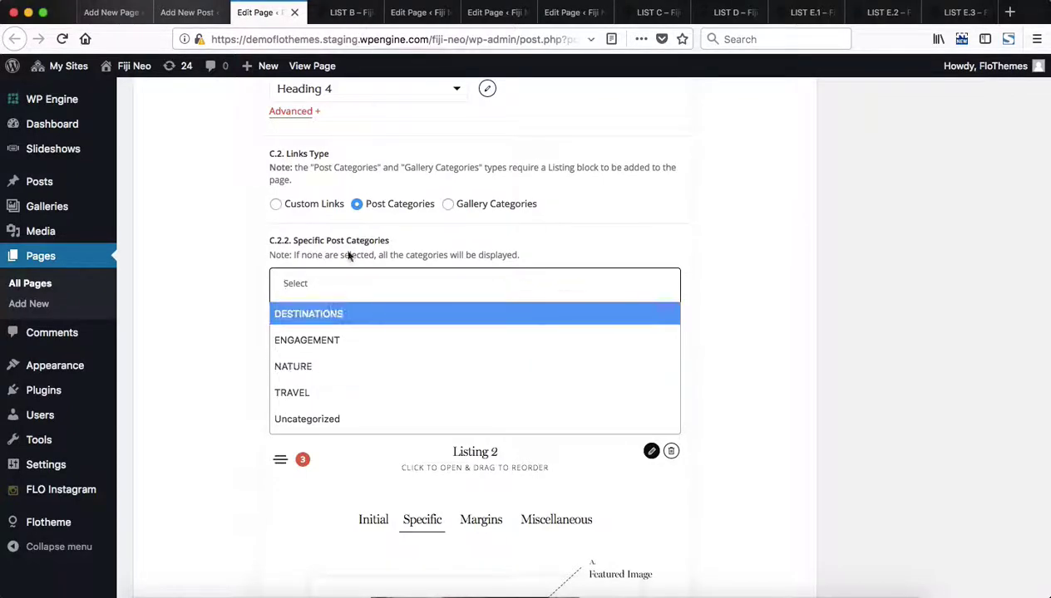
{"action": "left_click", "coordinate": [349, 12]}
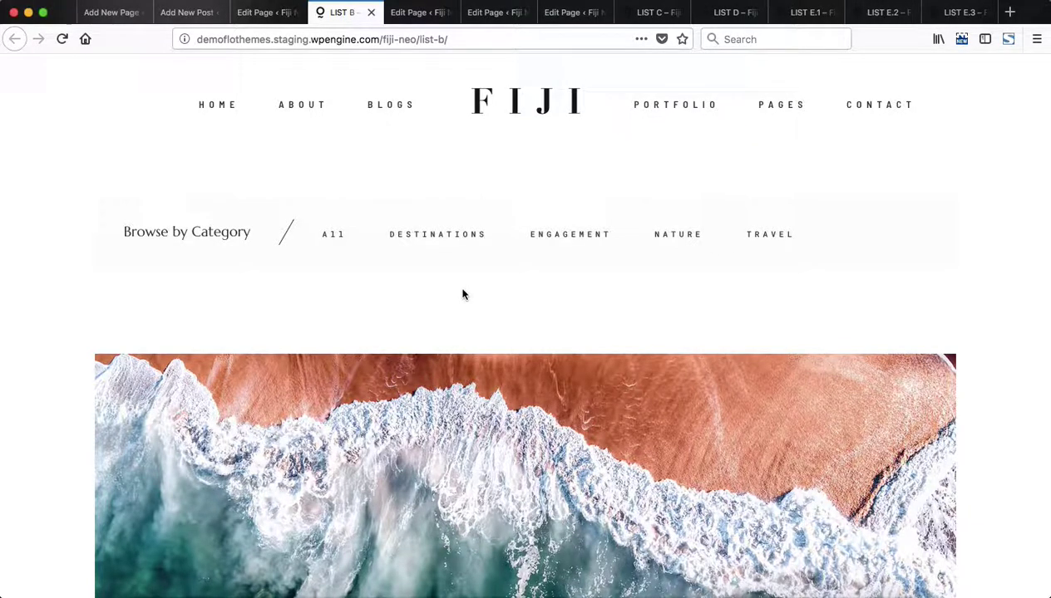
{"action": "left_click", "coordinate": [271, 13]}
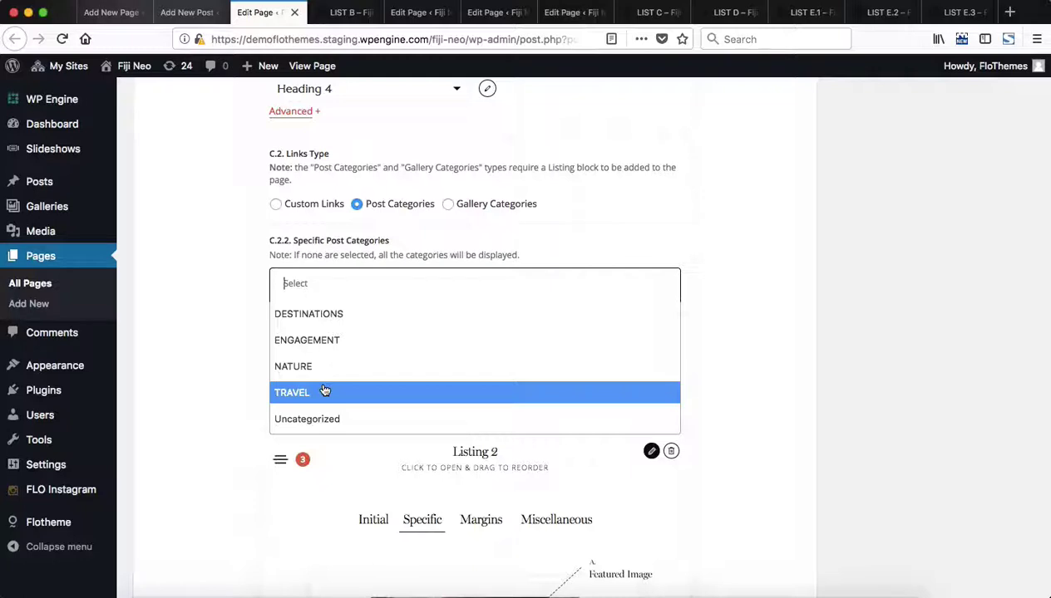
{"action": "left_click", "coordinate": [732, 292]}
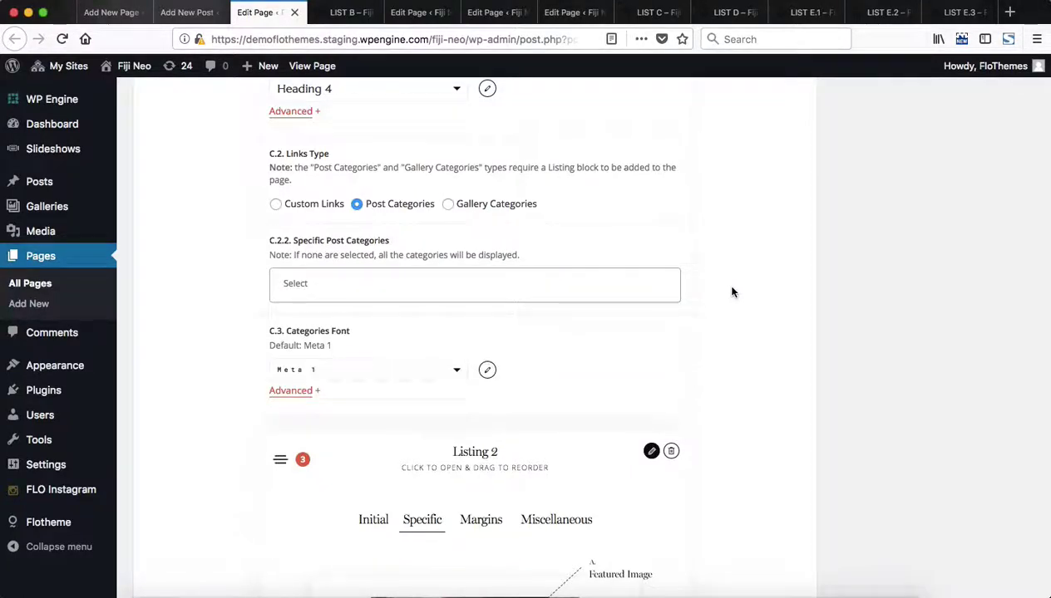
- Expand the Listing 2 block's settings and examine its Featured Image crop and height options
{"action": "scroll", "coordinate": [731, 292], "scroll_direction": "down", "scroll_amount": 3}
{"action": "scroll", "coordinate": [731, 291], "scroll_direction": "down", "scroll_amount": 4}
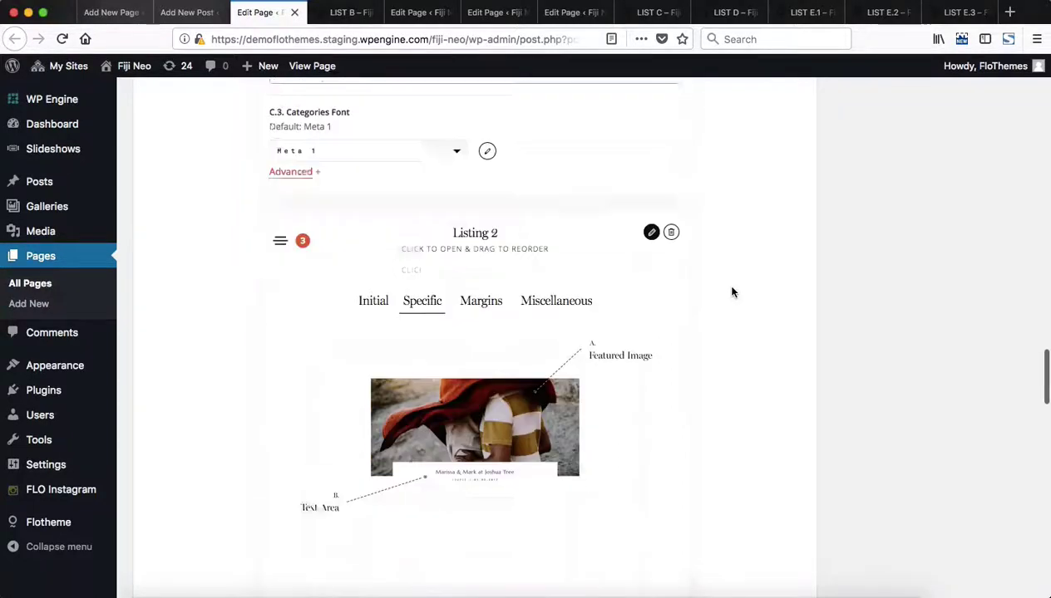
{"action": "left_click", "coordinate": [388, 210]}
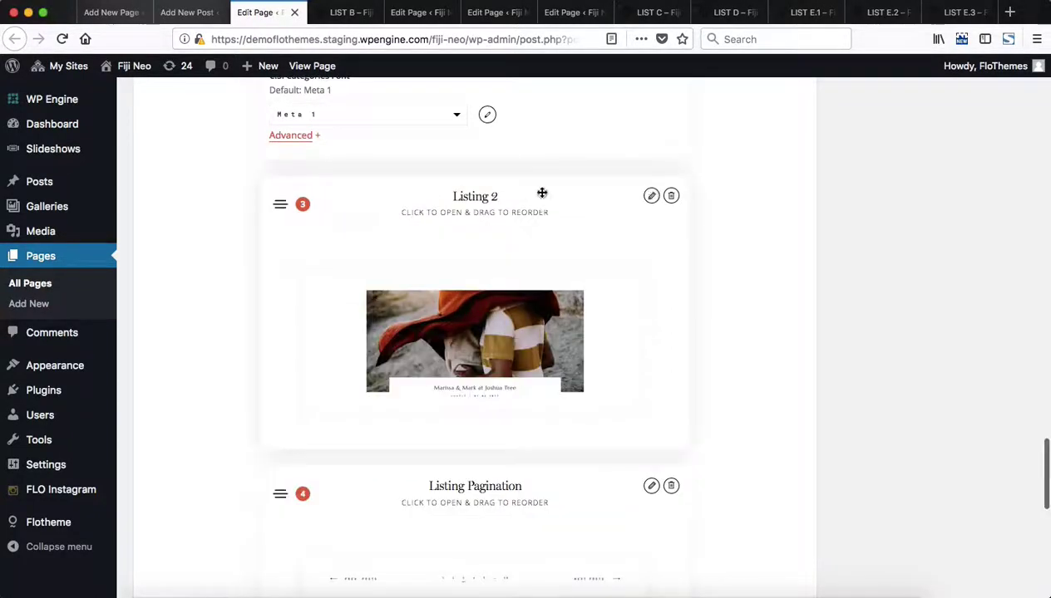
{"action": "scroll", "coordinate": [542, 191], "scroll_direction": "down", "scroll_amount": 3}
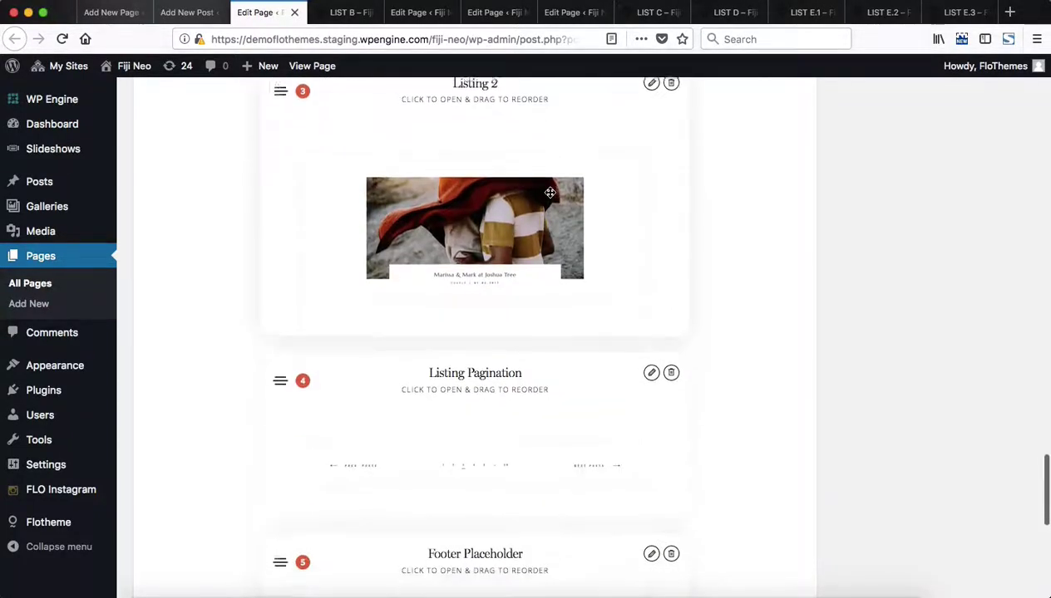
{"action": "left_click", "coordinate": [386, 106]}
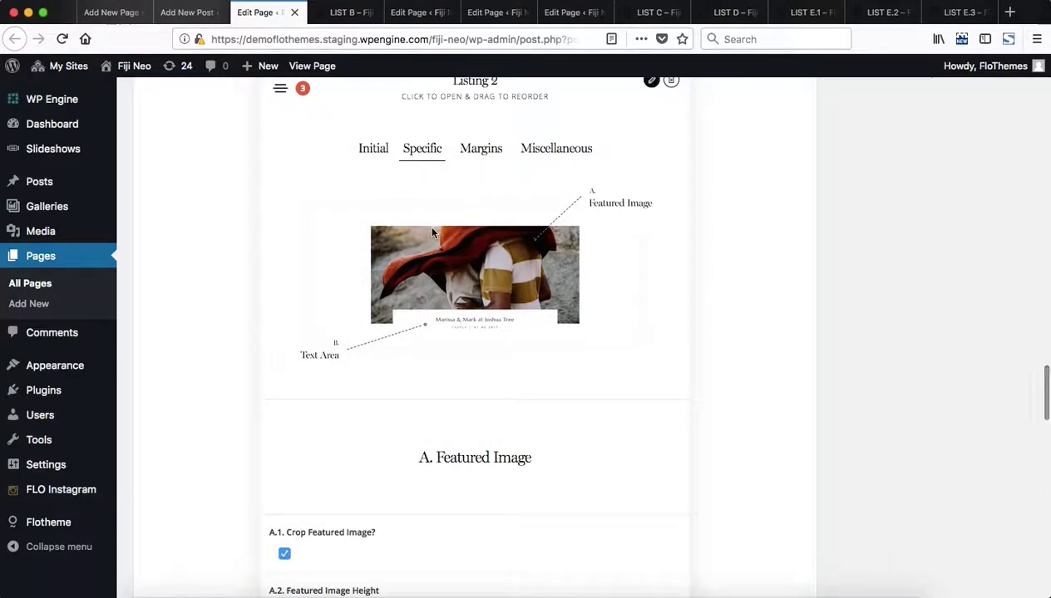
{"action": "scroll", "coordinate": [432, 232], "scroll_direction": "down", "scroll_amount": 2}
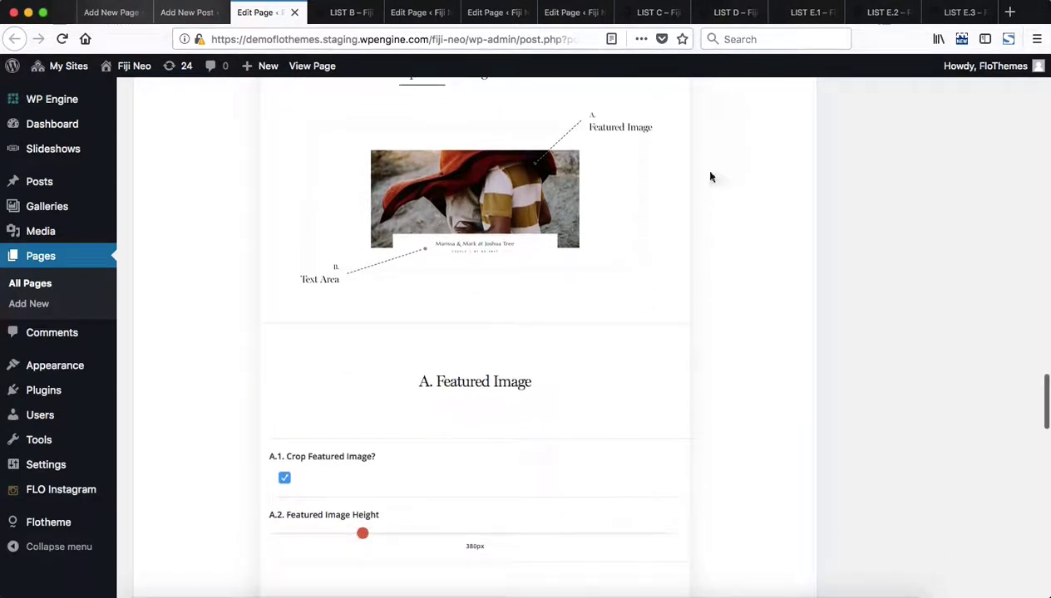
{"action": "scroll", "coordinate": [428, 232], "scroll_direction": "down", "scroll_amount": 3}
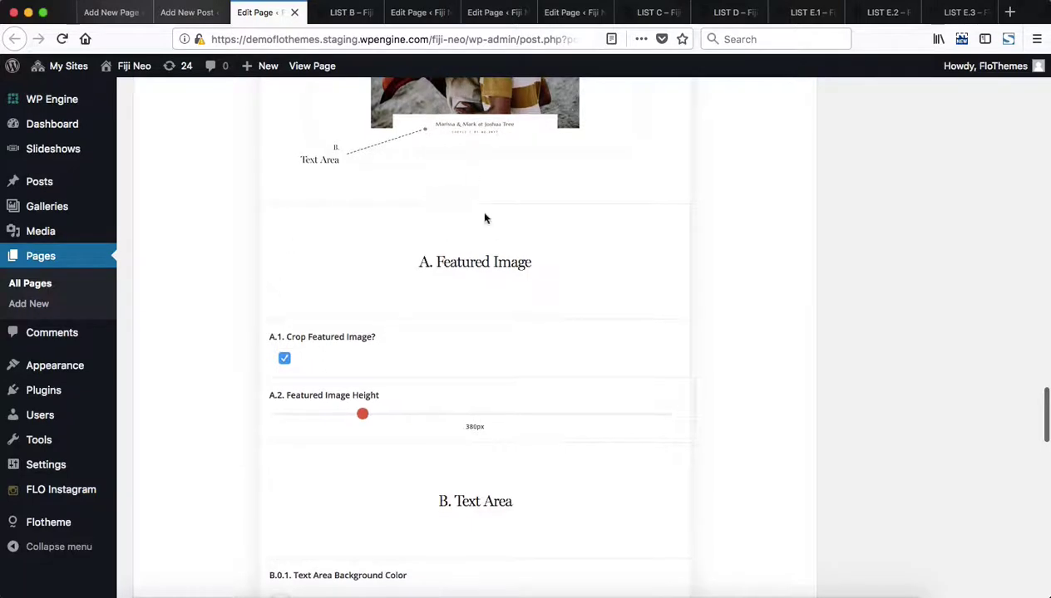
- Examine the Listing 2 block's Text Area options for colors, decorative images, title font, category and date
{"action": "scroll", "coordinate": [424, 249], "scroll_direction": "down", "scroll_amount": 5}
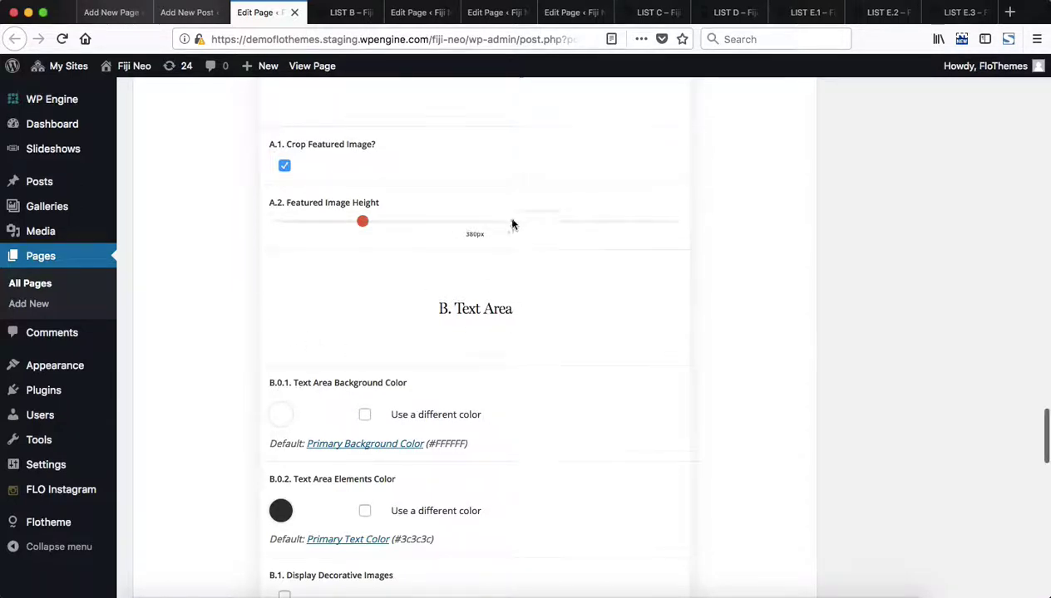
{"action": "scroll", "coordinate": [511, 224], "scroll_direction": "down", "scroll_amount": 4}
{"action": "scroll", "coordinate": [366, 339], "scroll_direction": "down", "scroll_amount": 5}
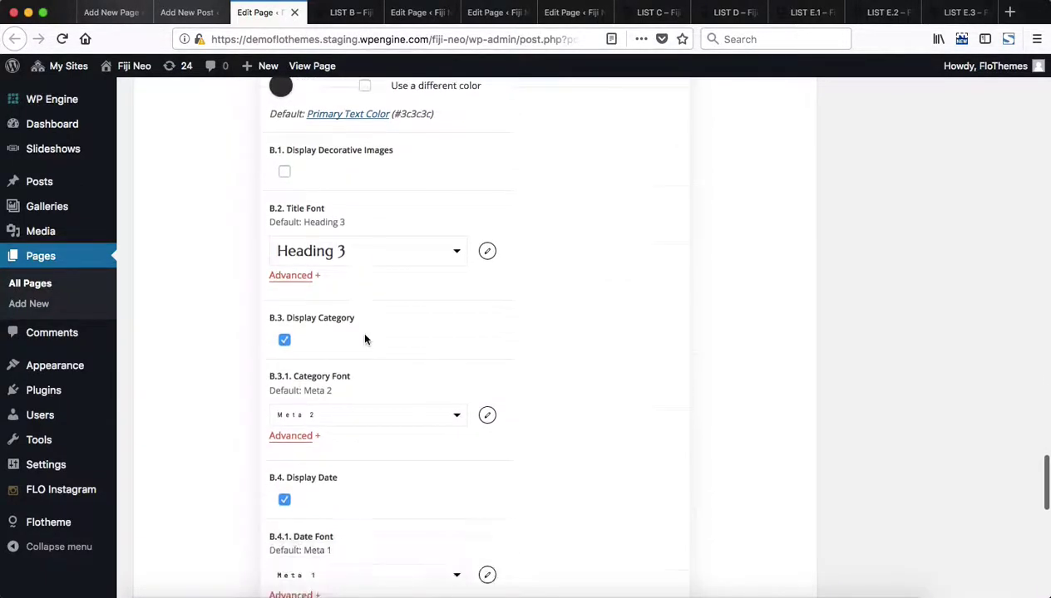
{"action": "scroll", "coordinate": [478, 402], "scroll_direction": "down", "scroll_amount": 4}
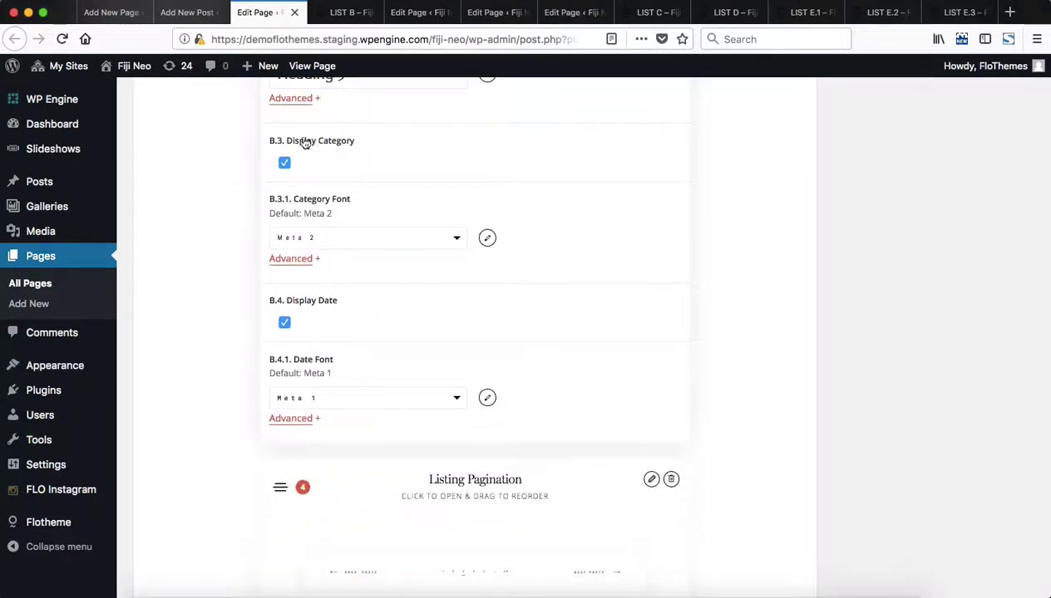
- Compare the title, category and date under the posts on the LIST B live page with the Listing 2 settings in its editor
{"action": "left_click", "coordinate": [336, 20]}
{"action": "scroll", "coordinate": [513, 234], "scroll_direction": "down", "scroll_amount": 10}
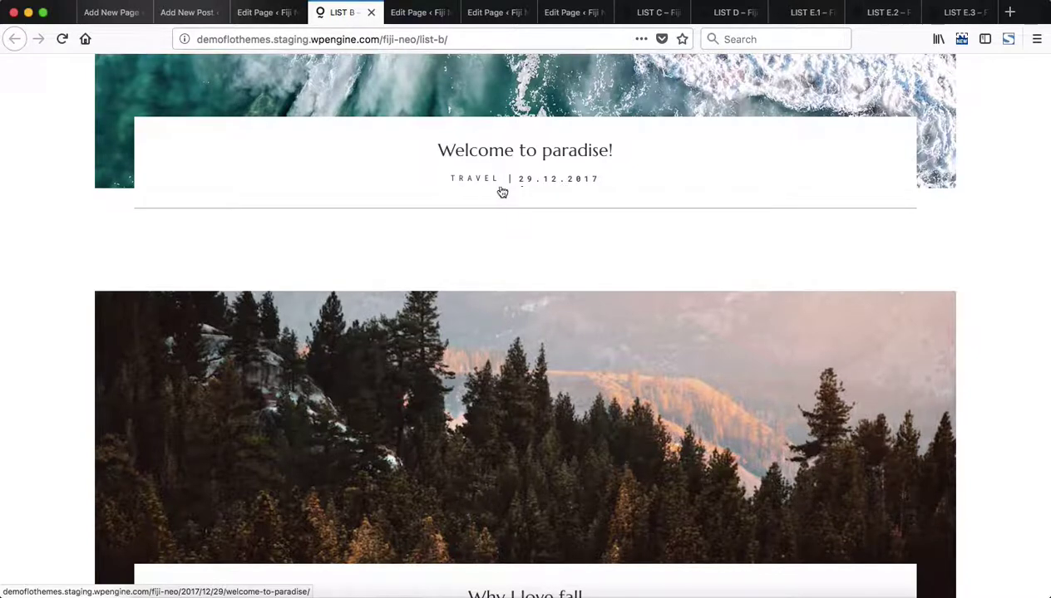
{"action": "left_click", "coordinate": [264, 12]}
{"action": "scroll", "coordinate": [357, 206], "scroll_direction": "up", "scroll_amount": 5}
{"action": "scroll", "coordinate": [357, 205], "scroll_direction": "up", "scroll_amount": 20}
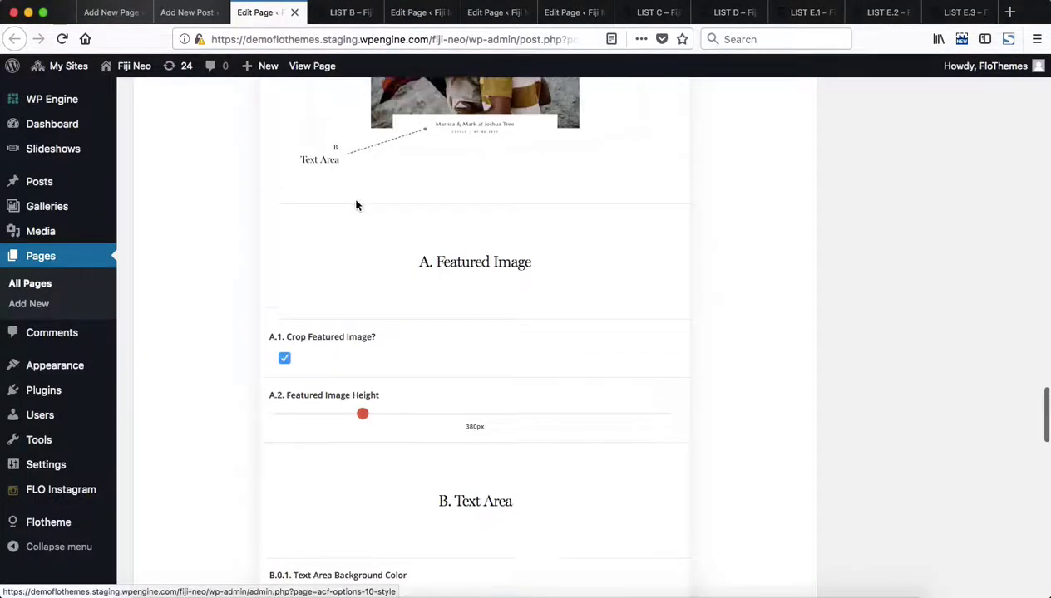
{"action": "scroll", "coordinate": [356, 205], "scroll_direction": "up", "scroll_amount": 3}
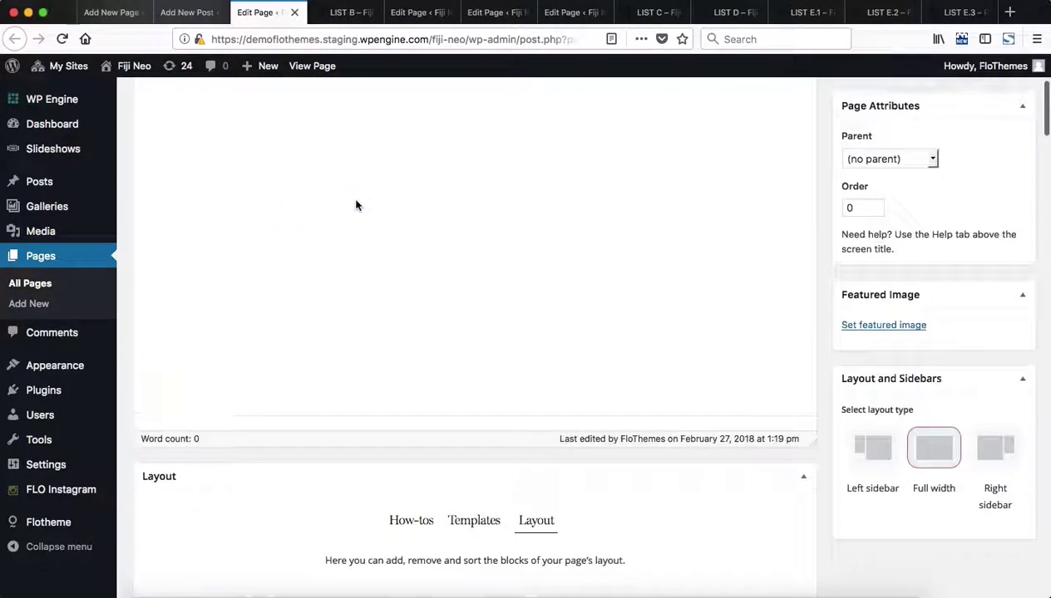
- Close the LIST B editor and live page, and place the LIST C live page beside its editor
{"action": "key", "text": "ctrl+Tab"}
{"action": "key", "text": "ctrl+w"}
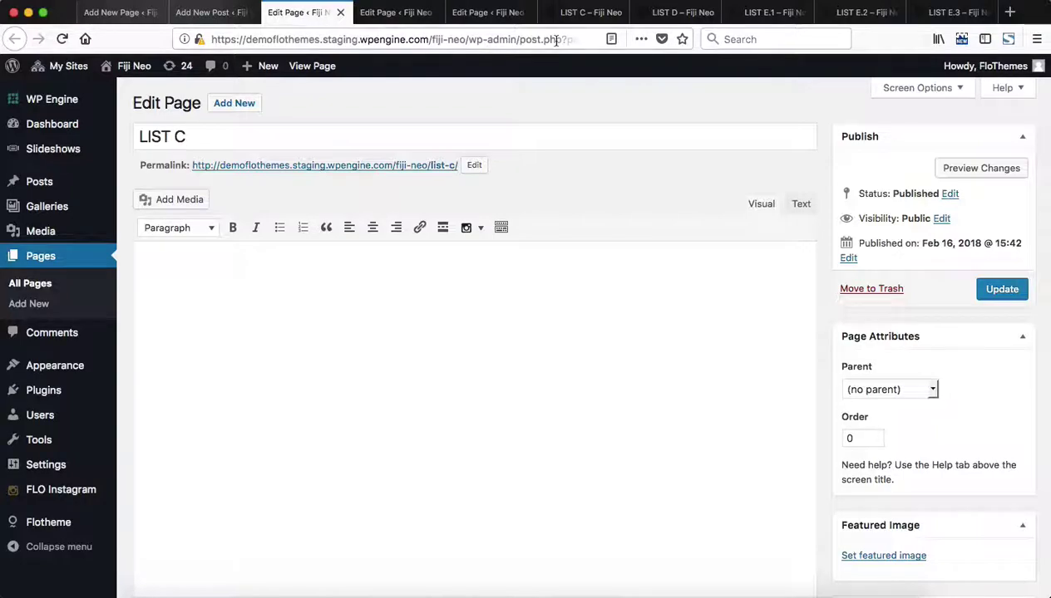
{"action": "left_click", "coordinate": [581, 14]}
{"action": "left_click_drag", "start_coordinate": [584, 17], "coordinate": [384, 33]}
- Look over the LIST C live page's heading, alternating image and text rows, and read more links
{"action": "scroll", "coordinate": [490, 319], "scroll_direction": "up", "scroll_amount": 5}
{"action": "scroll", "coordinate": [490, 316], "scroll_direction": "up", "scroll_amount": 5}
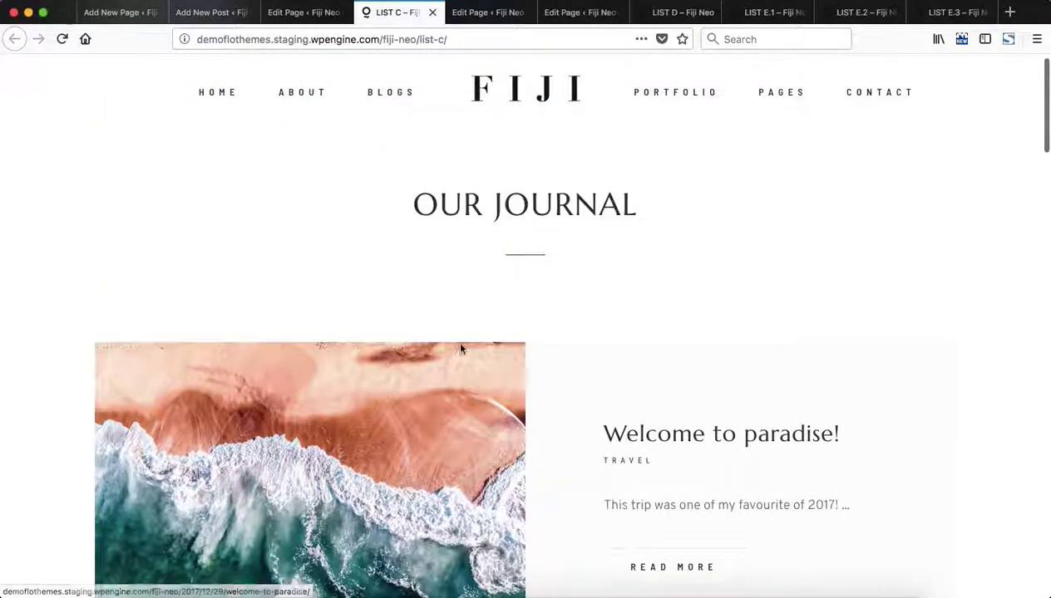
{"action": "scroll", "coordinate": [454, 379], "scroll_direction": "down", "scroll_amount": 3}
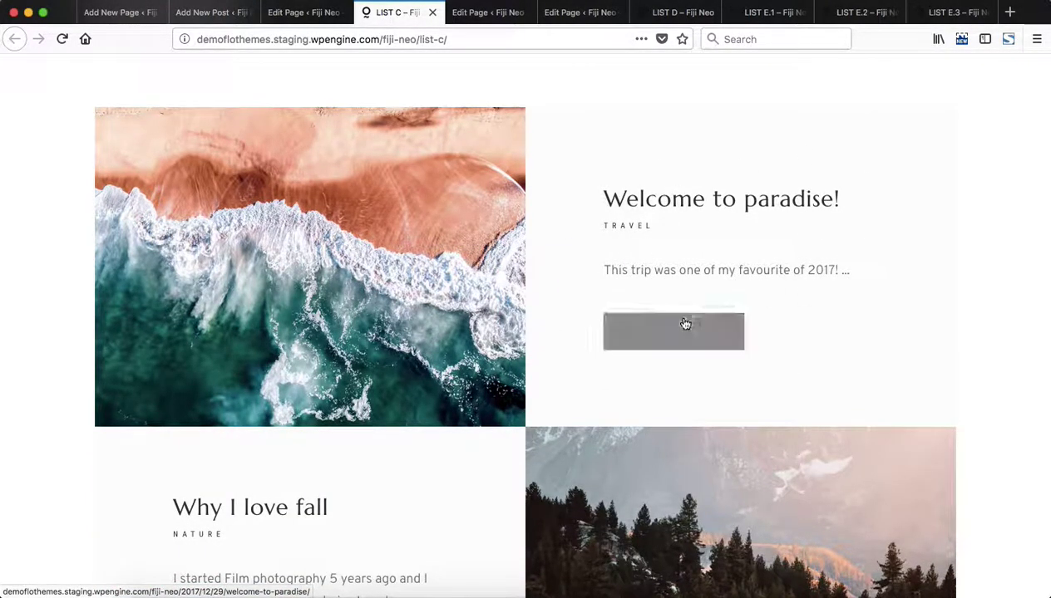
{"action": "scroll", "coordinate": [684, 322], "scroll_direction": "down", "scroll_amount": 8}
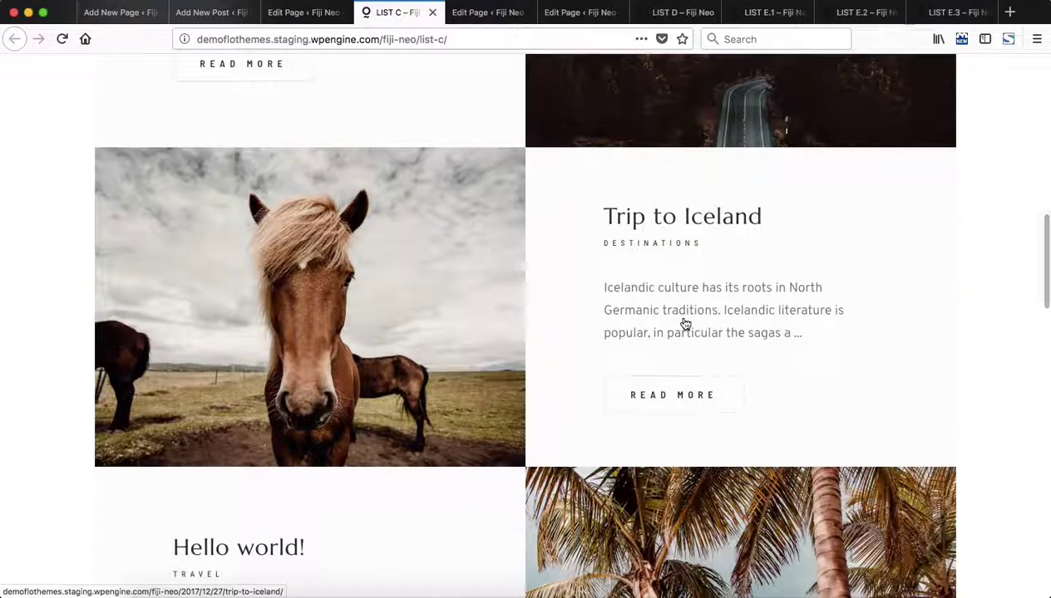
- Review the layout blocks in the LIST C editor and expand the Listing 3 block's settings
{"action": "key", "text": "ctrl+shift+Tab"}
{"action": "scroll", "coordinate": [683, 322], "scroll_direction": "down", "scroll_amount": 5}
{"action": "scroll", "coordinate": [684, 322], "scroll_direction": "down", "scroll_amount": 4}
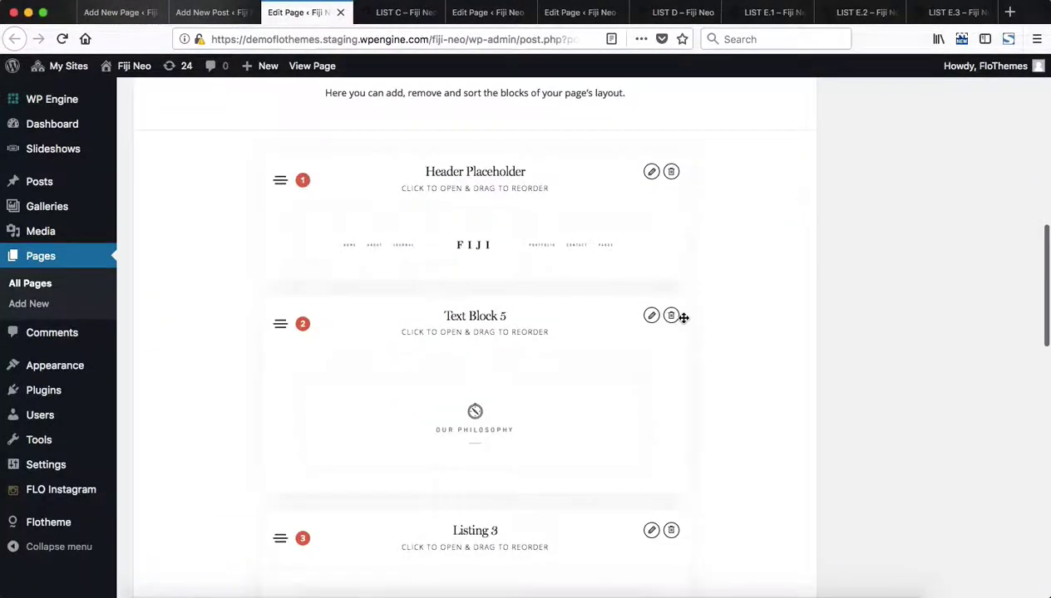
{"action": "scroll", "coordinate": [682, 316], "scroll_direction": "up", "scroll_amount": 2}
{"action": "scroll", "coordinate": [682, 316], "scroll_direction": "down", "scroll_amount": 5}
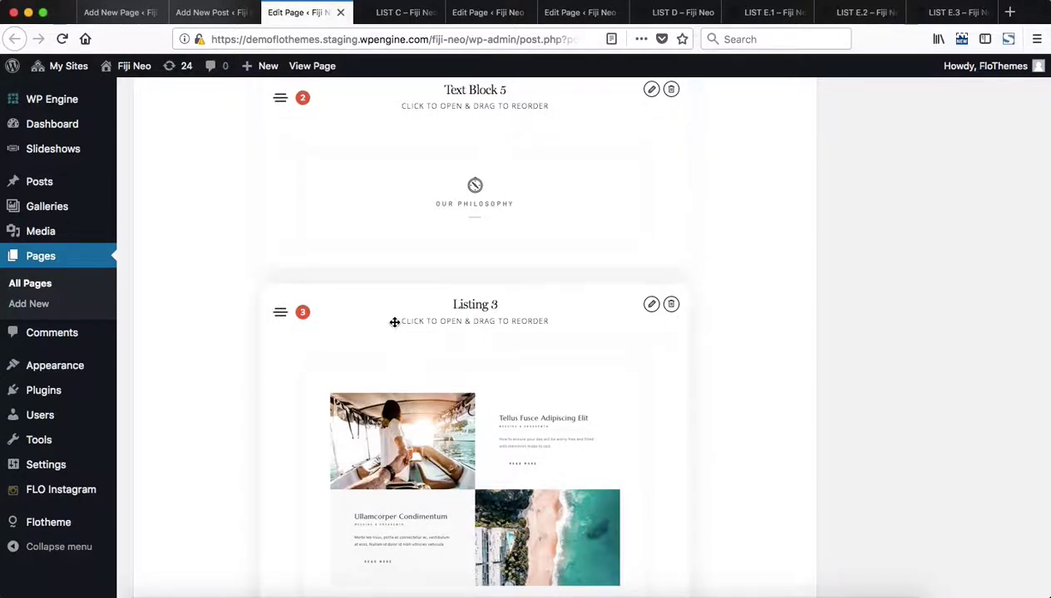
{"action": "left_click", "coordinate": [394, 323]}
{"action": "scroll", "coordinate": [704, 244], "scroll_direction": "down", "scroll_amount": 3}
{"action": "scroll", "coordinate": [704, 245], "scroll_direction": "up", "scroll_amount": 1}
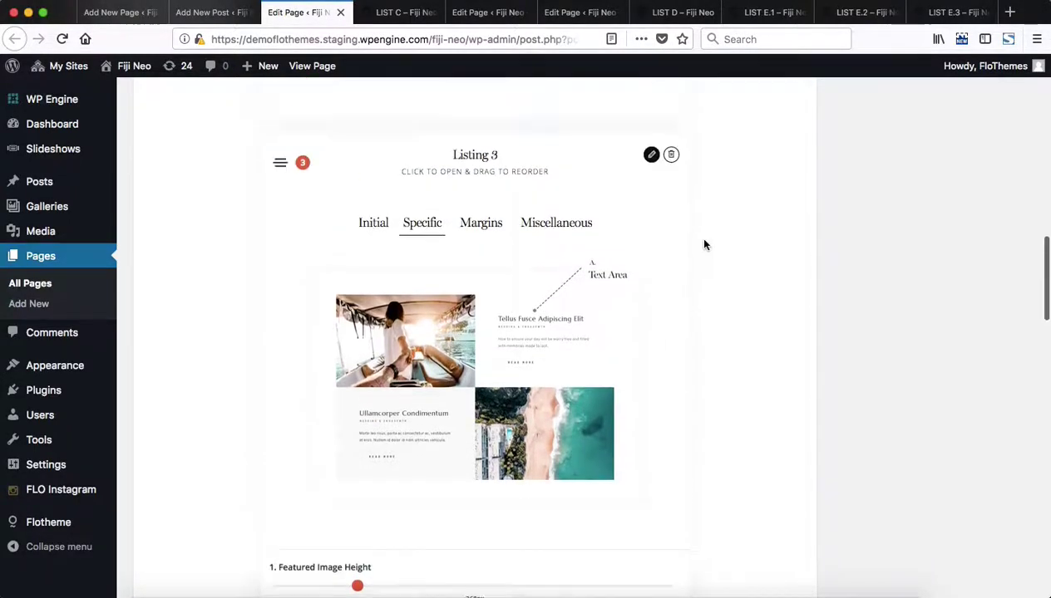
- Examine the Listing 3 block's featured image height, elements color, background color and decorative images options
{"action": "scroll", "coordinate": [505, 295], "scroll_direction": "down", "scroll_amount": 2}
{"action": "scroll", "coordinate": [436, 298], "scroll_direction": "down", "scroll_amount": 3}
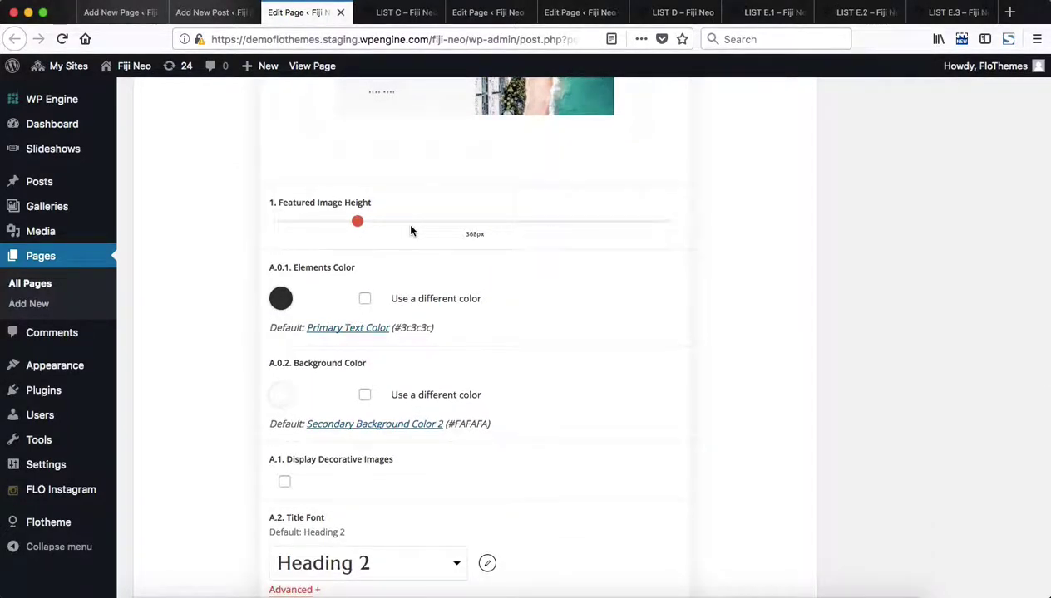
{"action": "scroll", "coordinate": [478, 301], "scroll_direction": "down", "scroll_amount": 1}
{"action": "scroll", "coordinate": [451, 357], "scroll_direction": "down", "scroll_amount": 1}
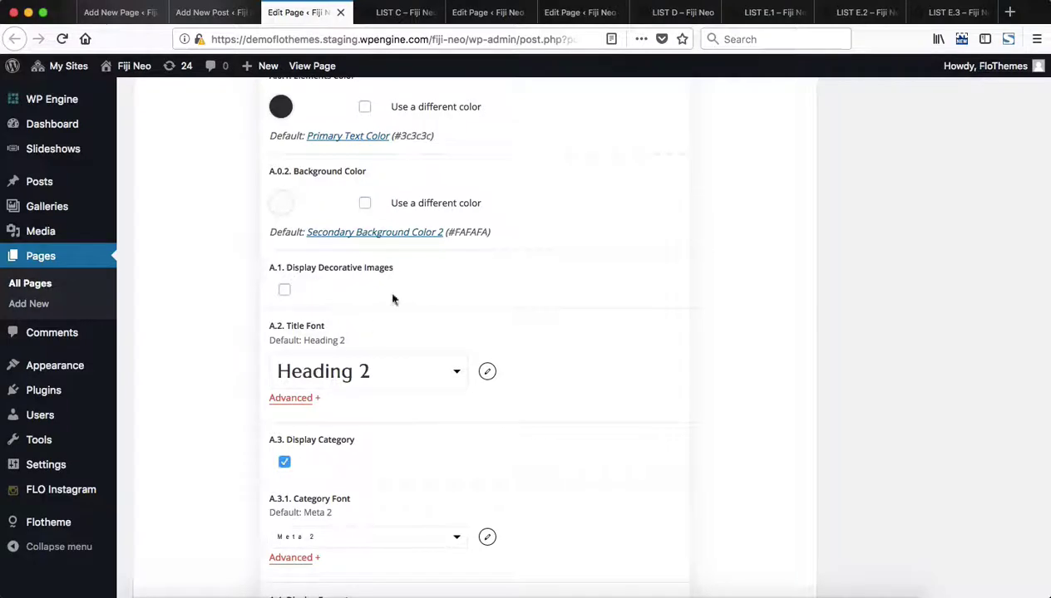
- Locate the Decorative Image setting on the new post page, and return to the LIST C editor
{"action": "left_click", "coordinate": [196, 11]}
{"action": "scroll", "coordinate": [697, 263], "scroll_direction": "down", "scroll_amount": 10}
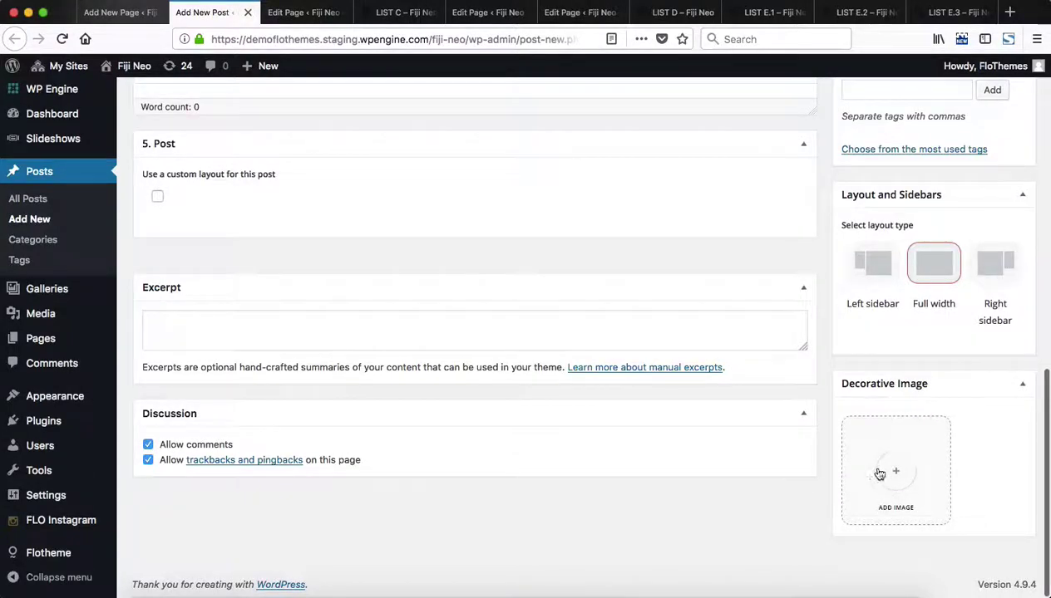
{"action": "scroll", "coordinate": [904, 470], "scroll_direction": "up", "scroll_amount": 5}
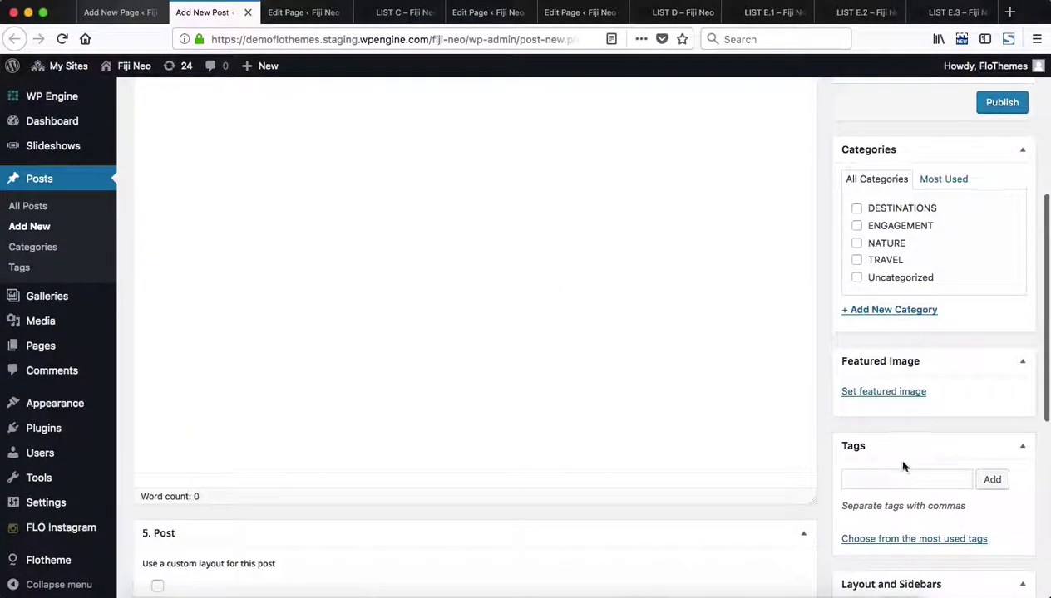
{"action": "left_click", "coordinate": [309, 14]}
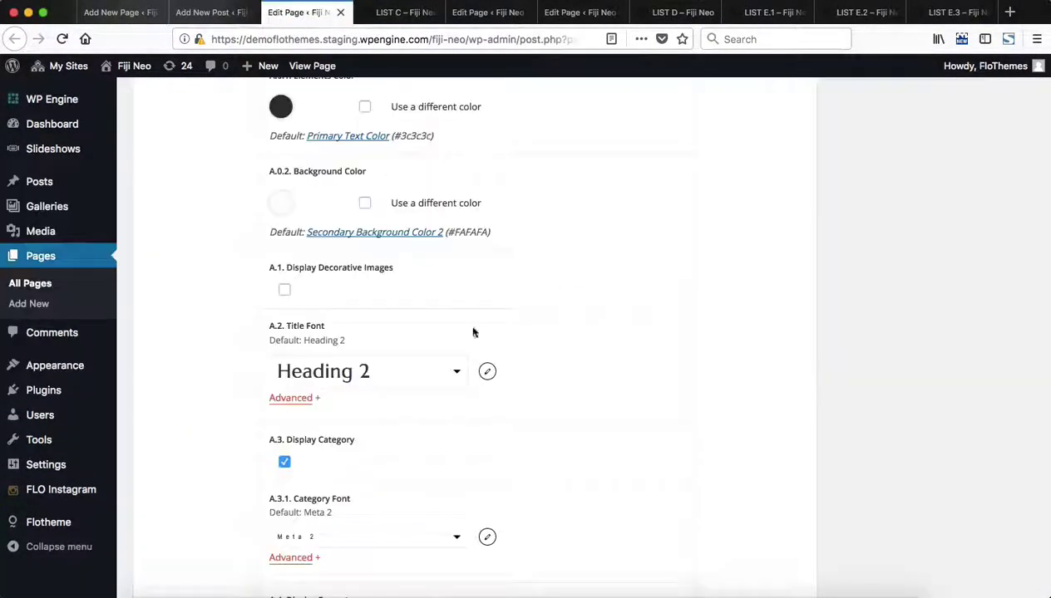
- Examine the Listing 3 block's title, category and excerpt options, and its button label and font
{"action": "scroll", "coordinate": [472, 331], "scroll_direction": "down", "scroll_amount": 4}
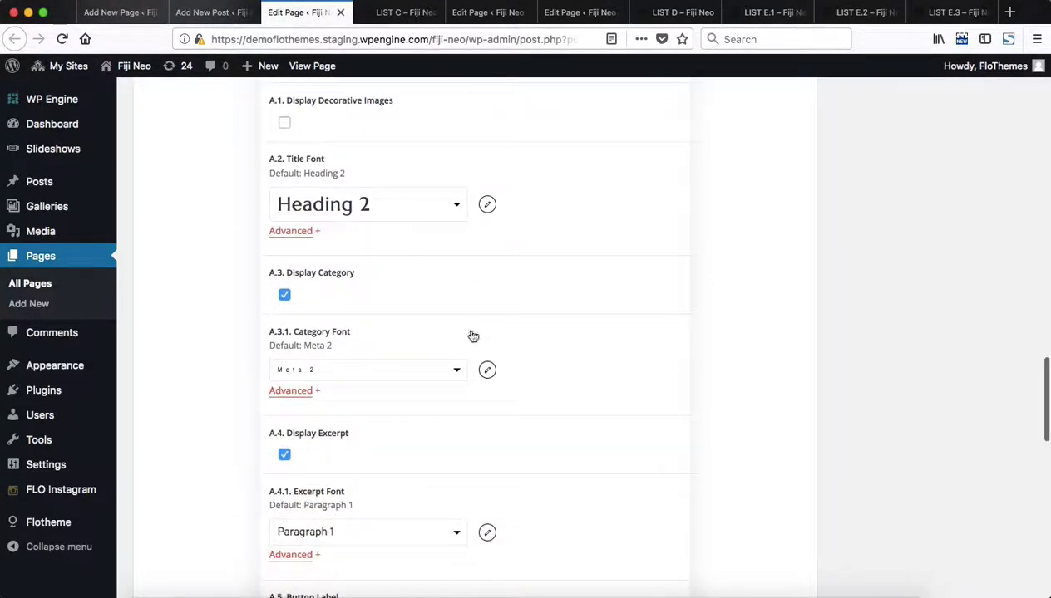
{"action": "scroll", "coordinate": [390, 321], "scroll_direction": "down", "scroll_amount": 4}
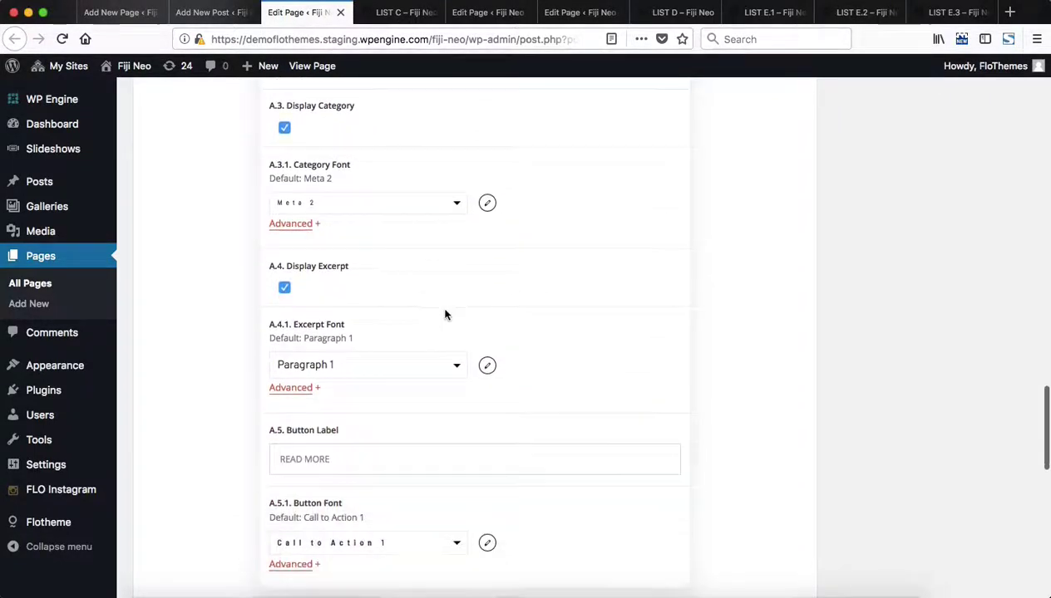
{"action": "scroll", "coordinate": [389, 329], "scroll_direction": "down", "scroll_amount": 3}
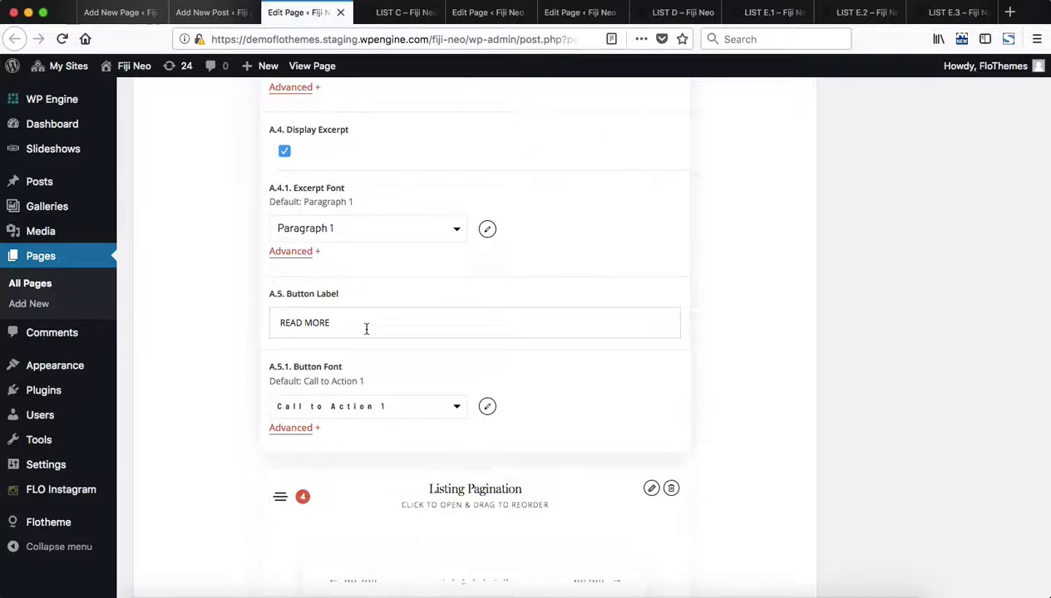
{"action": "triple_click", "coordinate": [365, 329]}
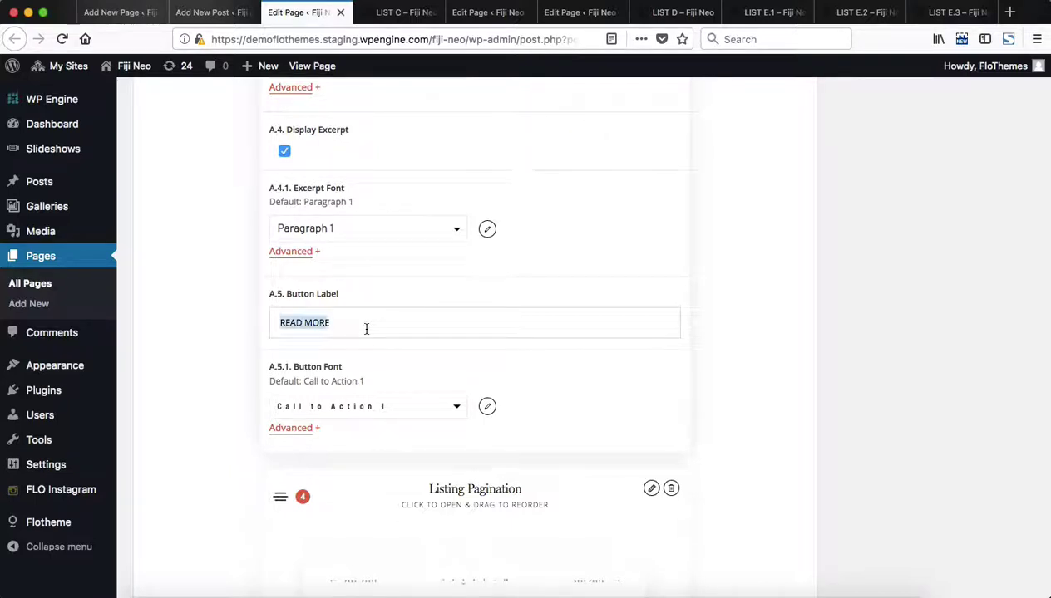
{"action": "scroll", "coordinate": [366, 329], "scroll_direction": "down", "scroll_amount": 2}
- Close the LIST C editor and live page, and place the LIST D live page beside its editor
{"action": "scroll", "coordinate": [364, 333], "scroll_direction": "up", "scroll_amount": 15}
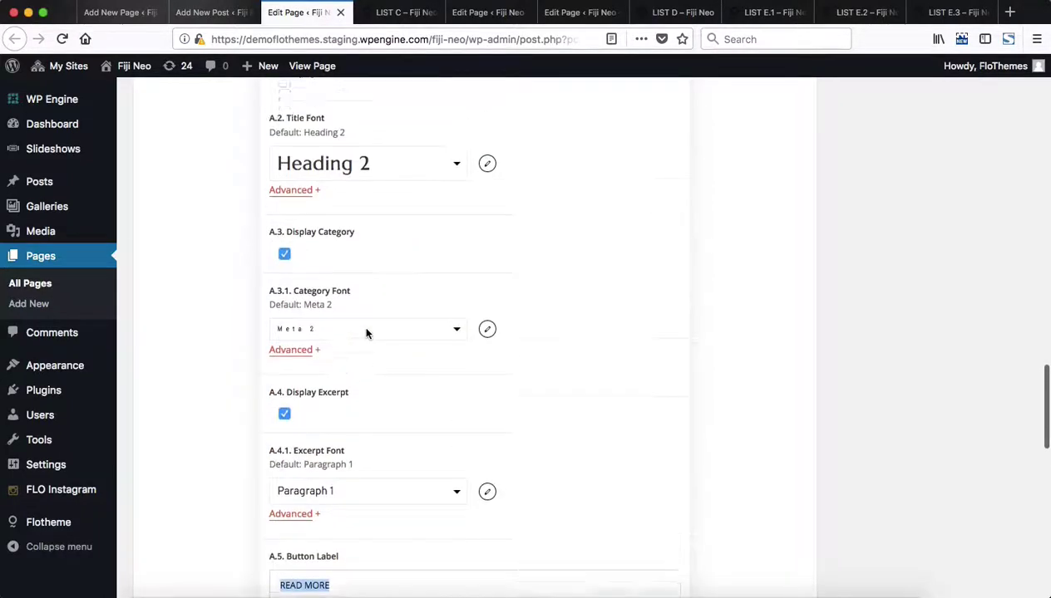
{"action": "scroll", "coordinate": [366, 332], "scroll_direction": "up", "scroll_amount": 4}
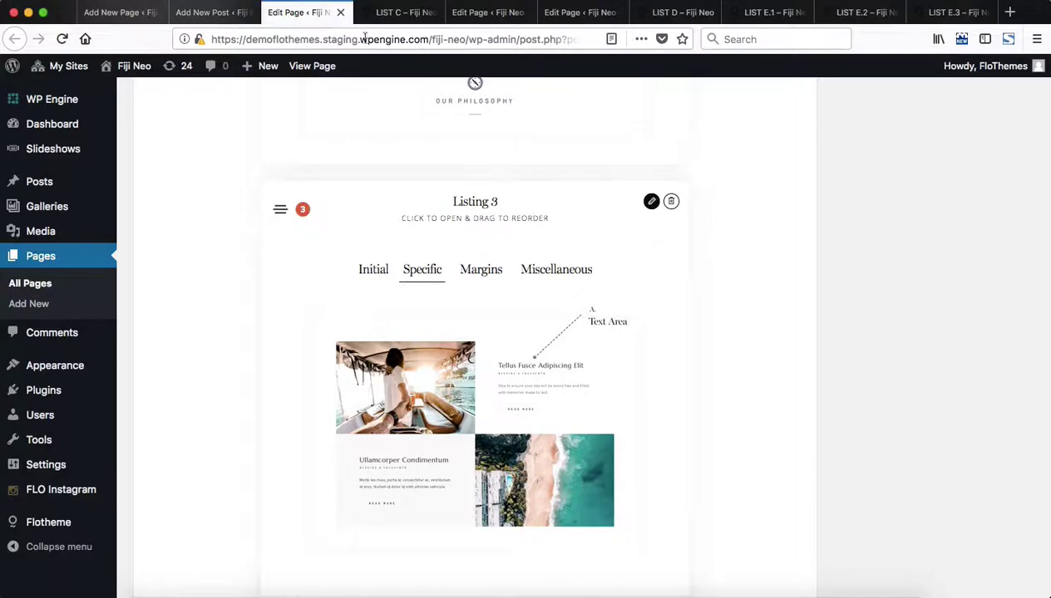
{"action": "left_click", "coordinate": [340, 13]}
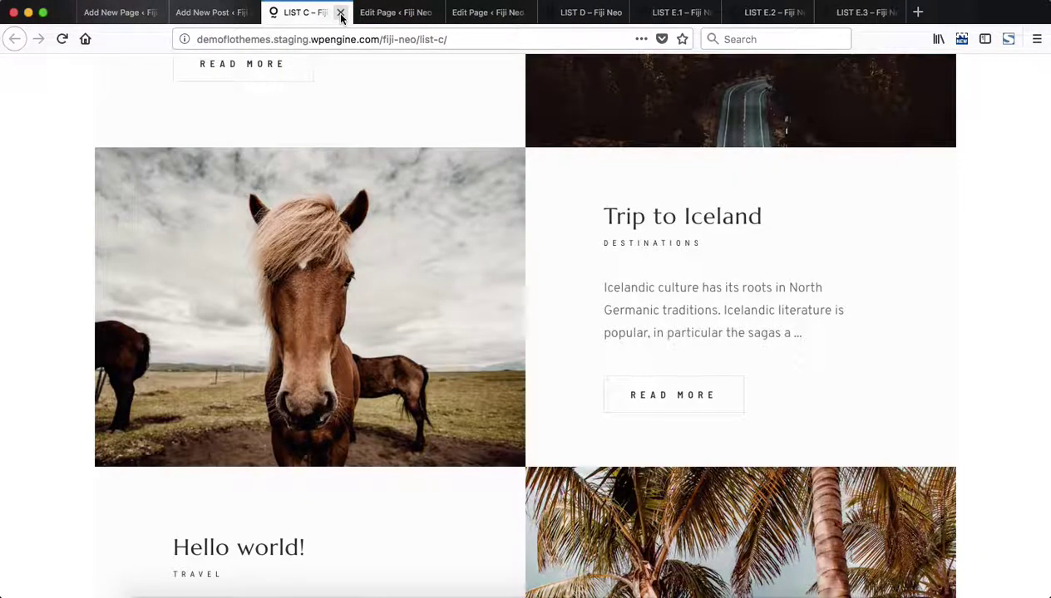
{"action": "left_click", "coordinate": [340, 12]}
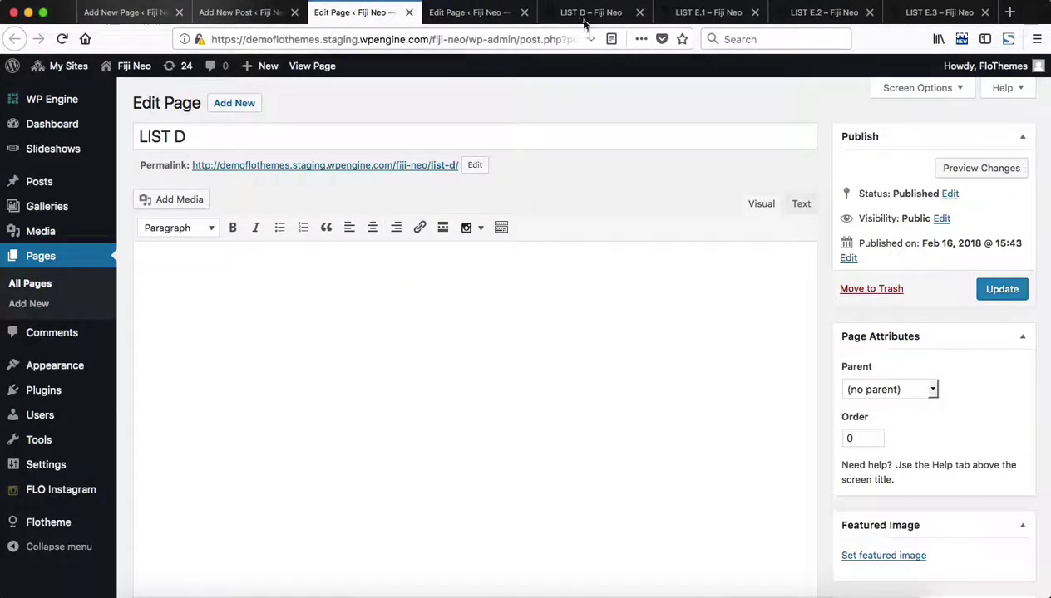
{"action": "left_click_drag", "start_coordinate": [586, 12], "coordinate": [468, 25]}
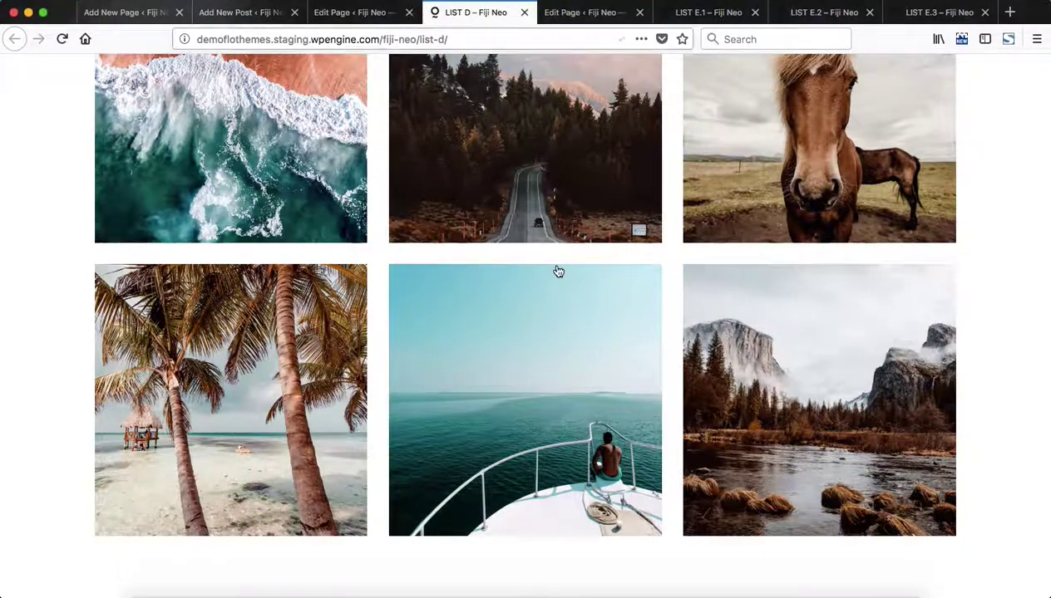
- Look over the LIST D live page's category banner and image grid, and return to the layout blocks in its editor
{"action": "scroll", "coordinate": [557, 270], "scroll_direction": "up", "scroll_amount": 10}
{"action": "scroll", "coordinate": [557, 270], "scroll_direction": "down", "scroll_amount": 5}
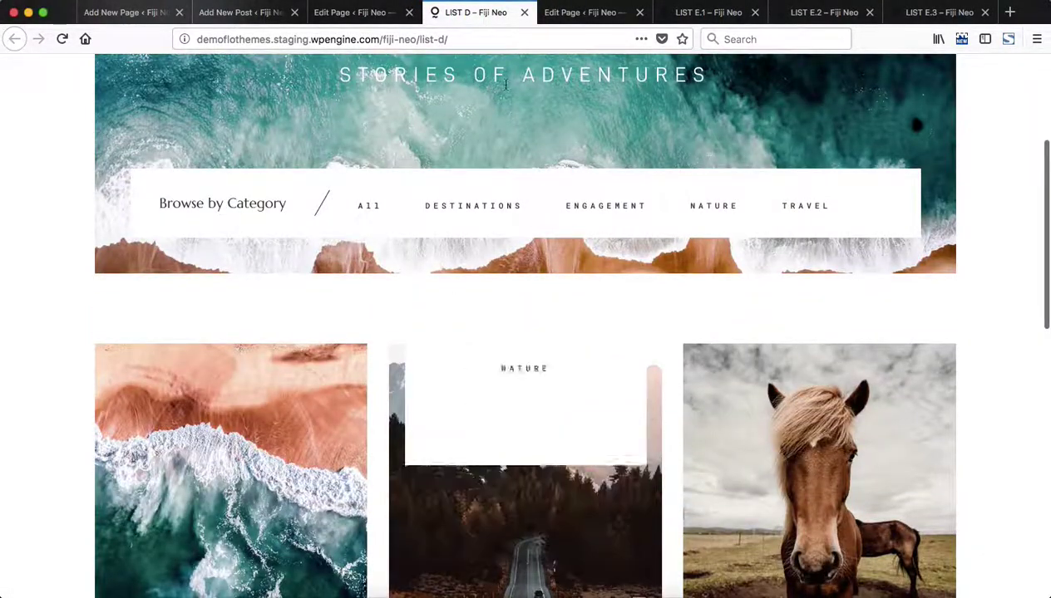
{"action": "left_click", "coordinate": [374, 12]}
{"action": "scroll", "coordinate": [452, 244], "scroll_direction": "down", "scroll_amount": 15}
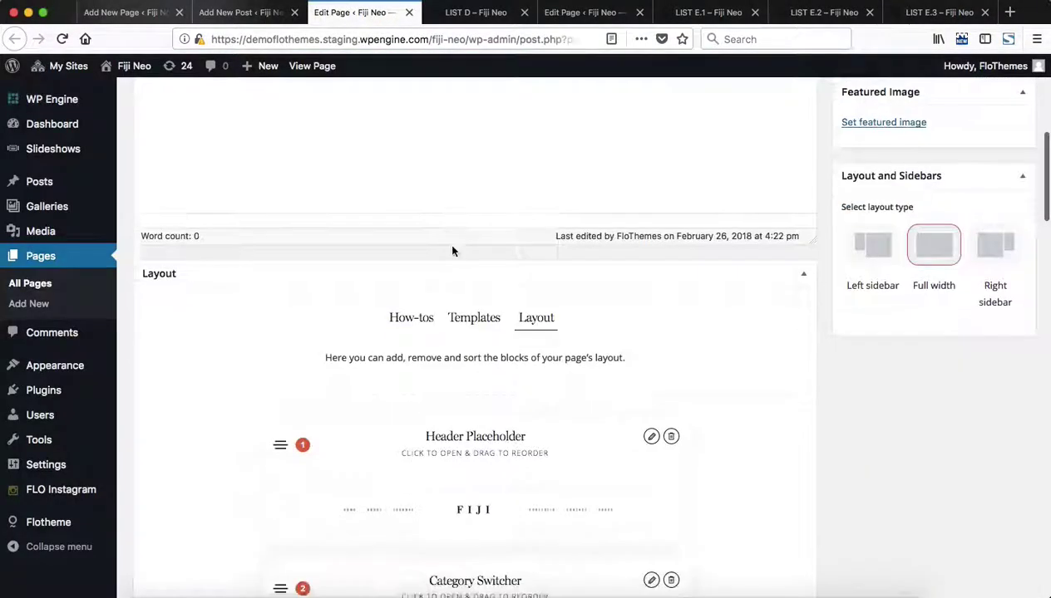
- Expand the LIST D page's Category Switcher block and examine its elements color, image and image height options
{"action": "left_click", "coordinate": [386, 217]}
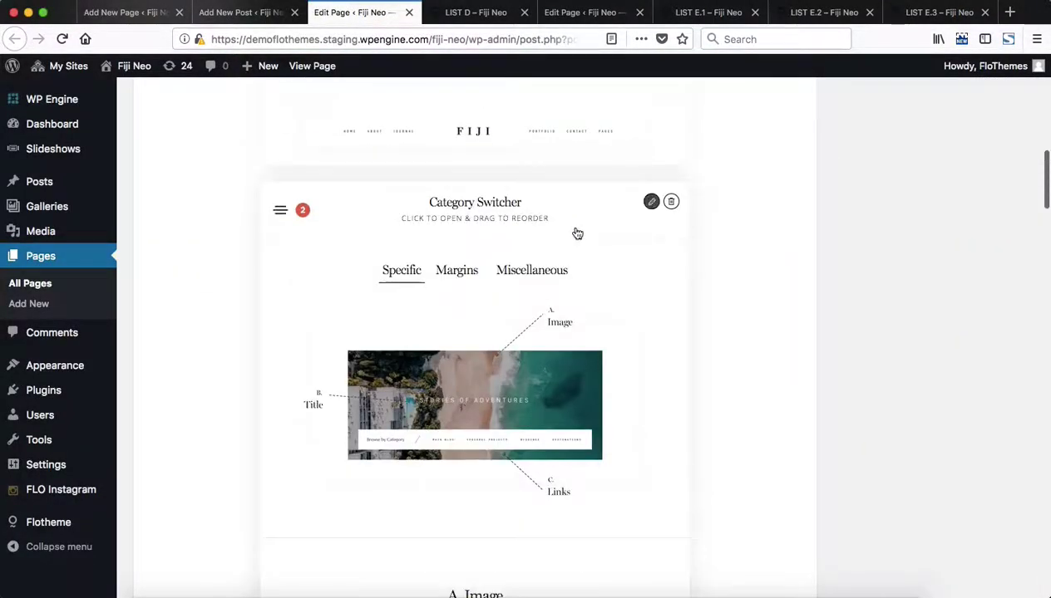
{"action": "scroll", "coordinate": [574, 232], "scroll_direction": "down", "scroll_amount": 4}
{"action": "scroll", "coordinate": [362, 442], "scroll_direction": "down", "scroll_amount": 5}
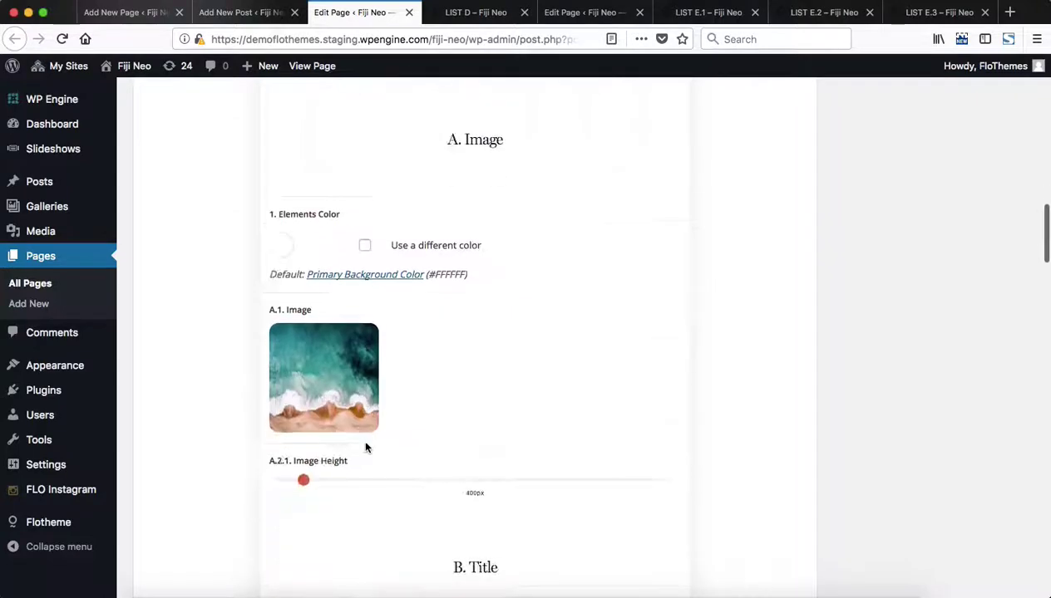
{"action": "scroll", "coordinate": [438, 471], "scroll_direction": "down", "scroll_amount": 4}
{"action": "scroll", "coordinate": [440, 470], "scroll_direction": "up", "scroll_amount": 10}
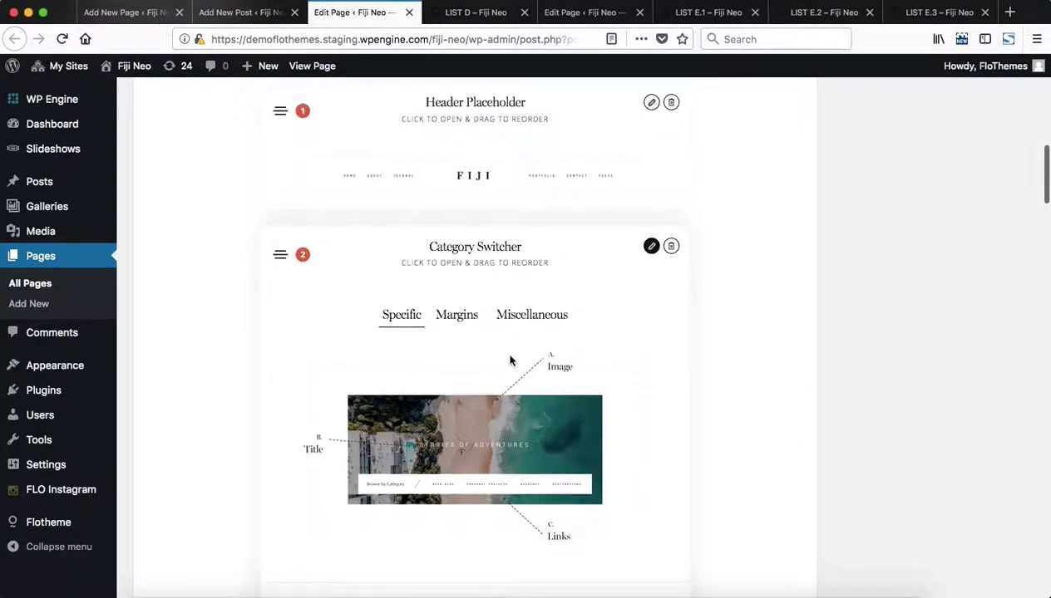
{"action": "scroll", "coordinate": [510, 361], "scroll_direction": "down", "scroll_amount": 4}
{"action": "scroll", "coordinate": [488, 443], "scroll_direction": "down", "scroll_amount": 2}
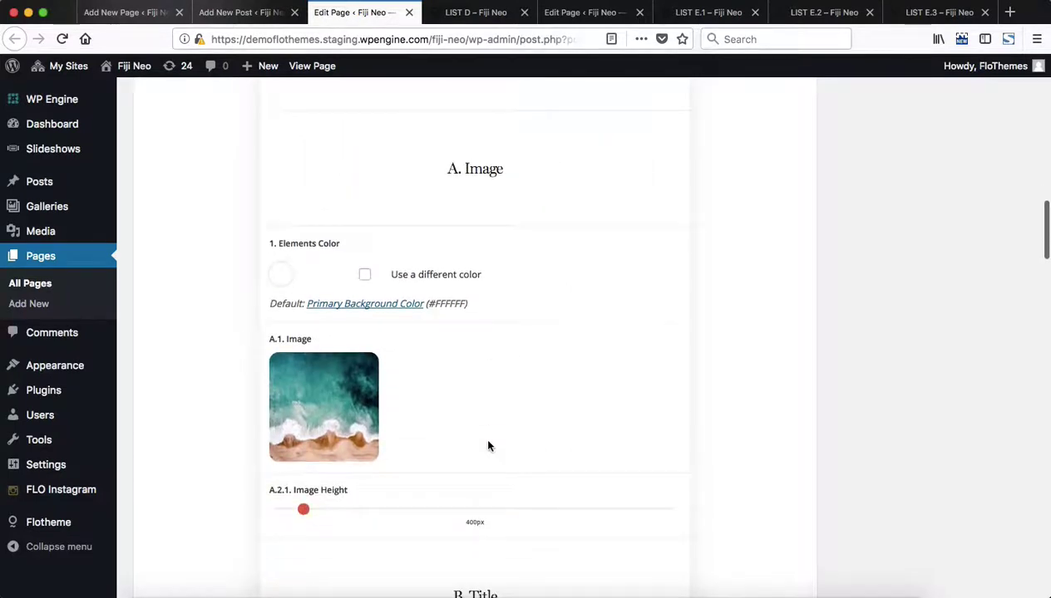
{"action": "mouse_move", "coordinate": [291, 453]}
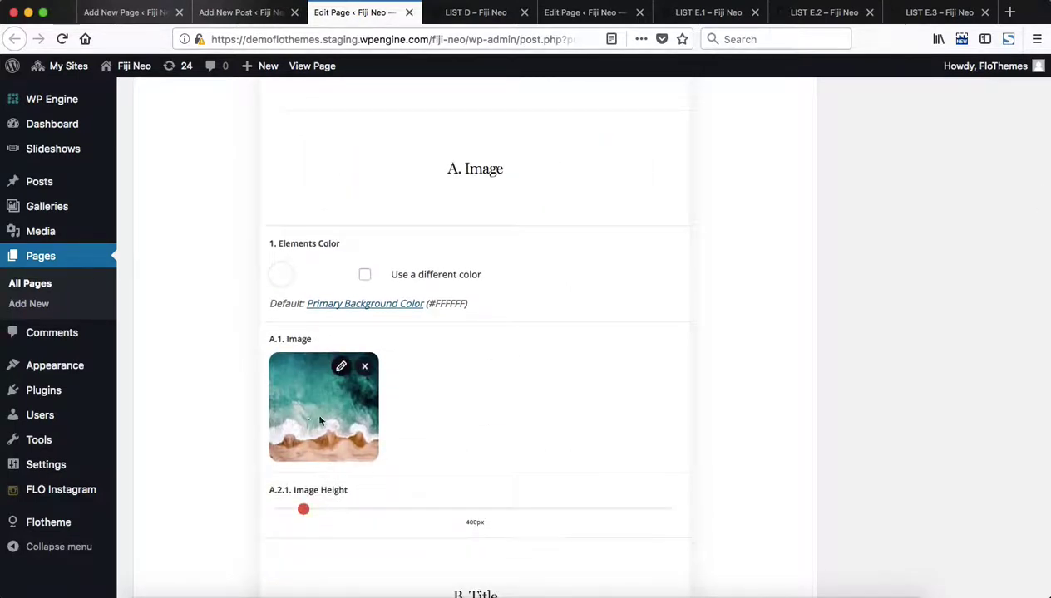
{"action": "scroll", "coordinate": [426, 424], "scroll_direction": "down", "scroll_amount": 2}
{"action": "scroll", "coordinate": [426, 423], "scroll_direction": "up", "scroll_amount": 8}
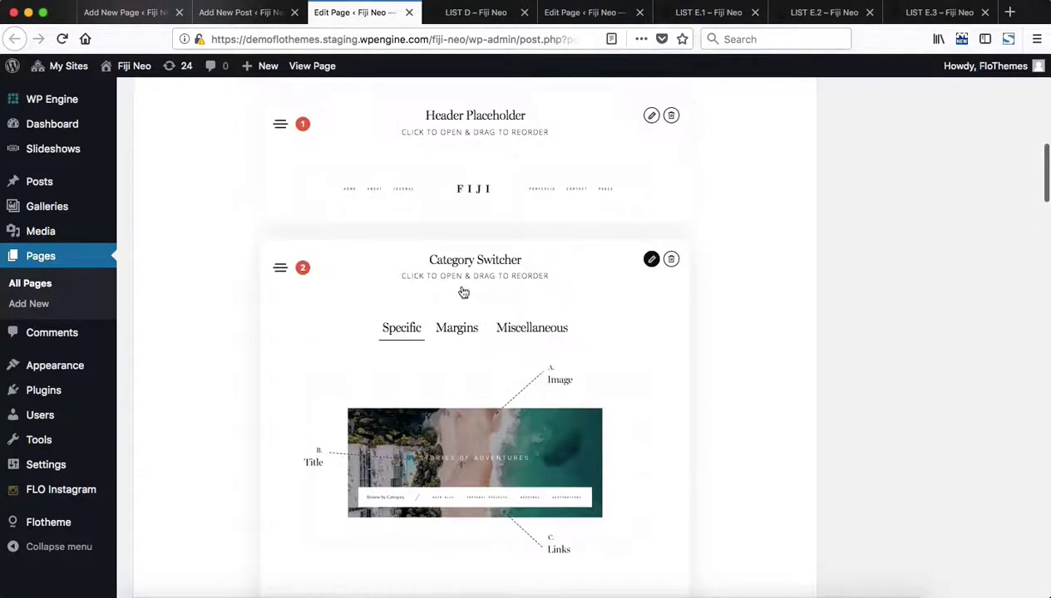
- Collapse the Category Switcher and Listing 4 blocks, and look over the pagination and footer blocks below them
{"action": "left_click", "coordinate": [411, 271]}
{"action": "scroll", "coordinate": [524, 274], "scroll_direction": "down", "scroll_amount": 4}
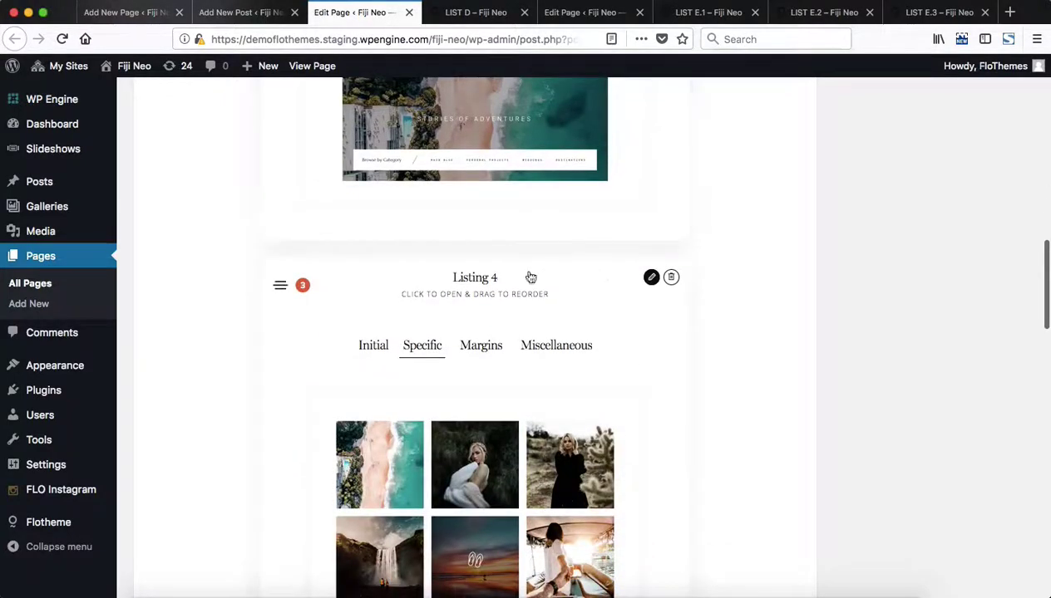
{"action": "left_click", "coordinate": [370, 290]}
{"action": "scroll", "coordinate": [602, 241], "scroll_direction": "down", "scroll_amount": 3}
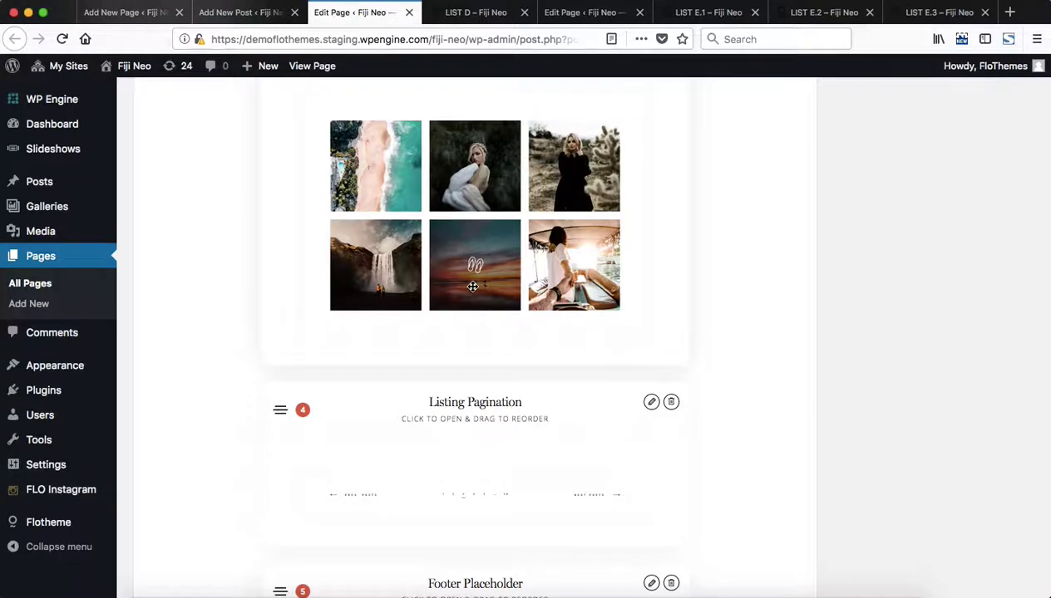
{"action": "scroll", "coordinate": [472, 286], "scroll_direction": "up", "scroll_amount": 4}
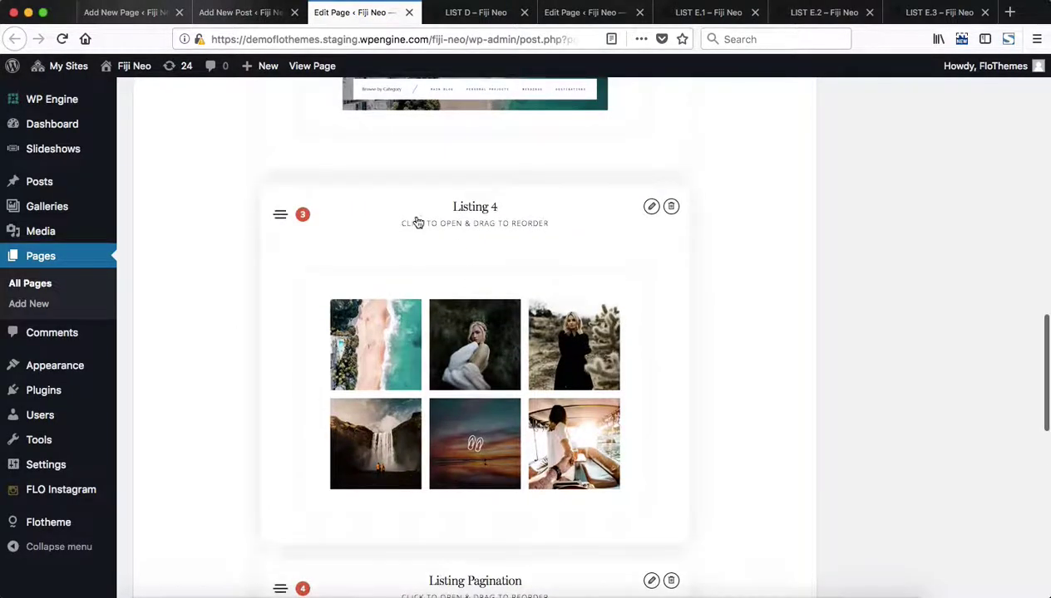
- Expand the LIST D page's Listing 4 block and examine its columns, item gap and overlay color options
{"action": "left_click", "coordinate": [416, 223]}
{"action": "scroll", "coordinate": [532, 323], "scroll_direction": "down", "scroll_amount": 5}
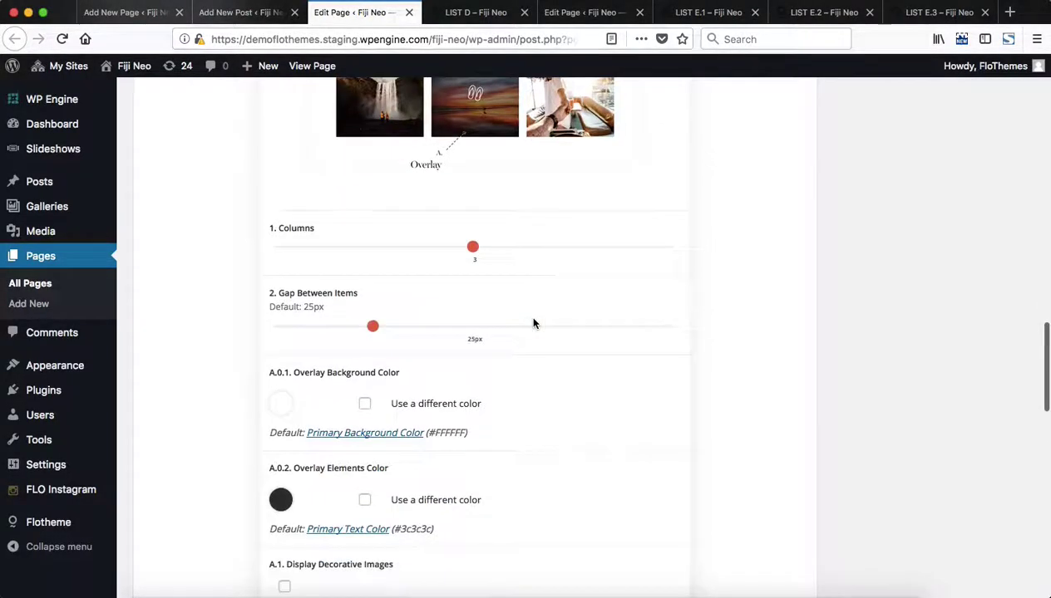
{"action": "scroll", "coordinate": [534, 323], "scroll_direction": "down", "scroll_amount": 2}
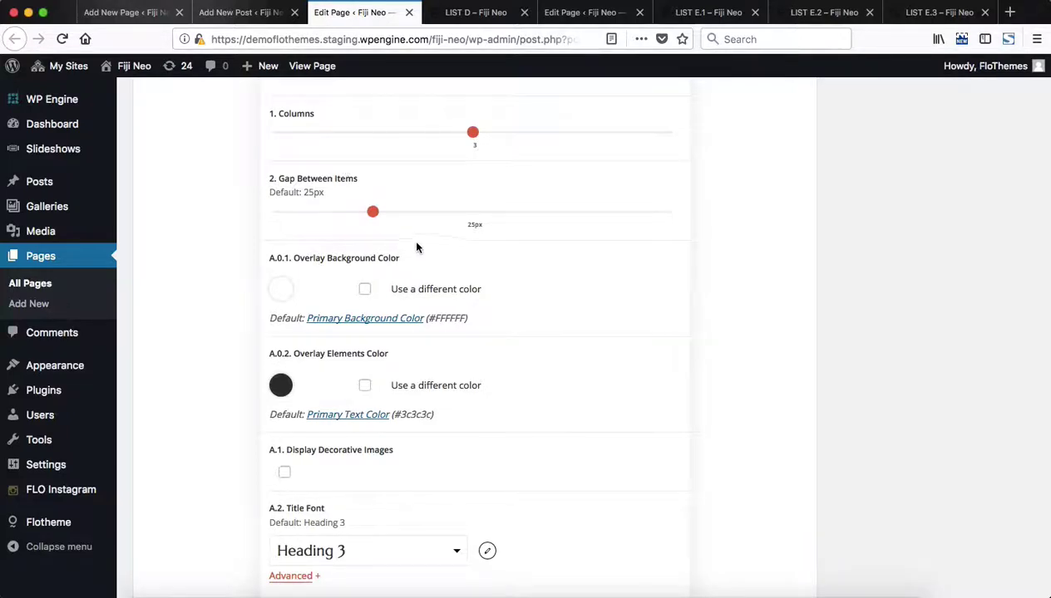
- Compare the Listing 4 block's overlay color settings with the image overlays on the LIST D live page
{"action": "left_click", "coordinate": [453, 12]}
{"action": "scroll", "coordinate": [417, 333], "scroll_direction": "down", "scroll_amount": 2}
{"action": "scroll", "coordinate": [418, 333], "scroll_direction": "down", "scroll_amount": 1}
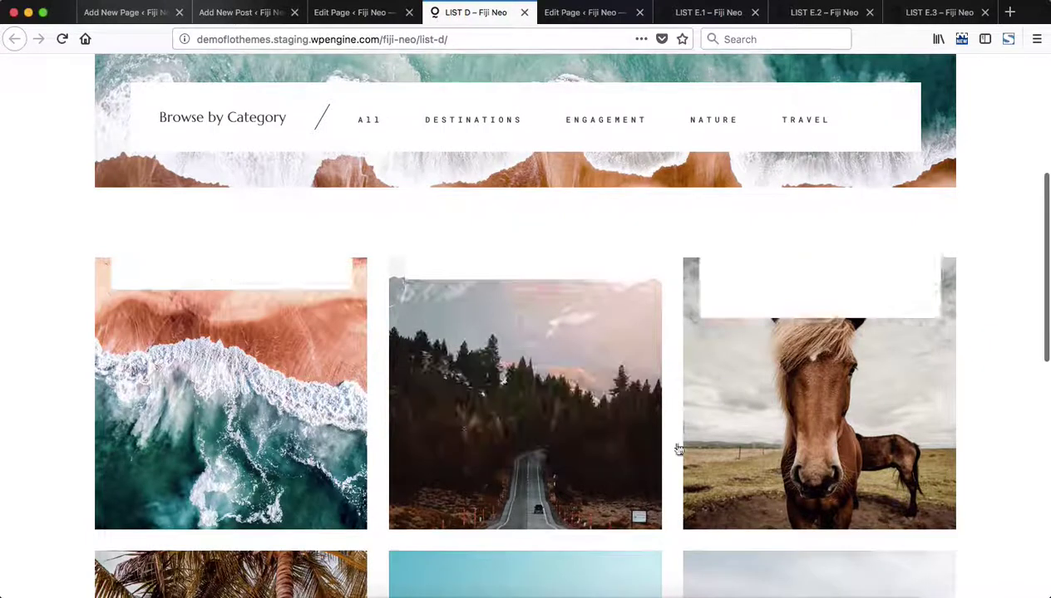
{"action": "left_click", "coordinate": [350, 12]}
{"action": "scroll", "coordinate": [548, 271], "scroll_direction": "down", "scroll_amount": 1}
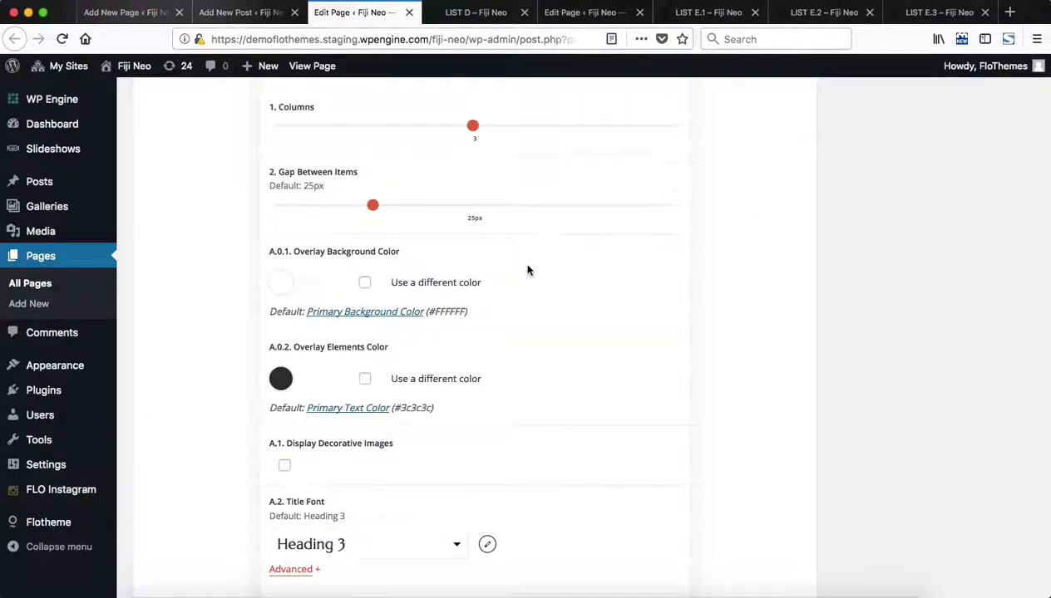
{"action": "scroll", "coordinate": [301, 264], "scroll_direction": "down", "scroll_amount": 1}
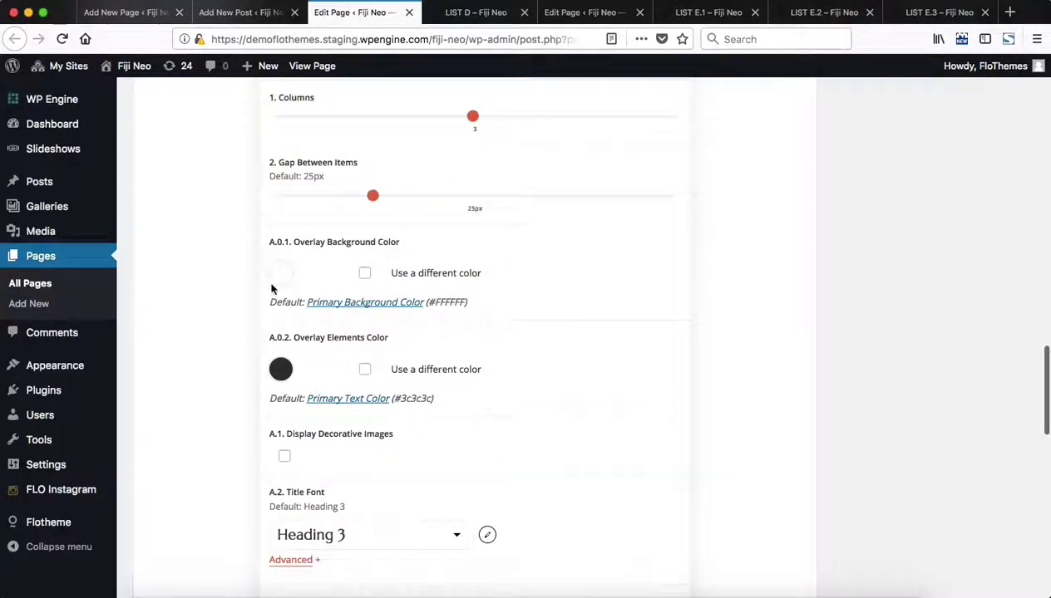
{"action": "key", "text": "ctrl+Tab"}
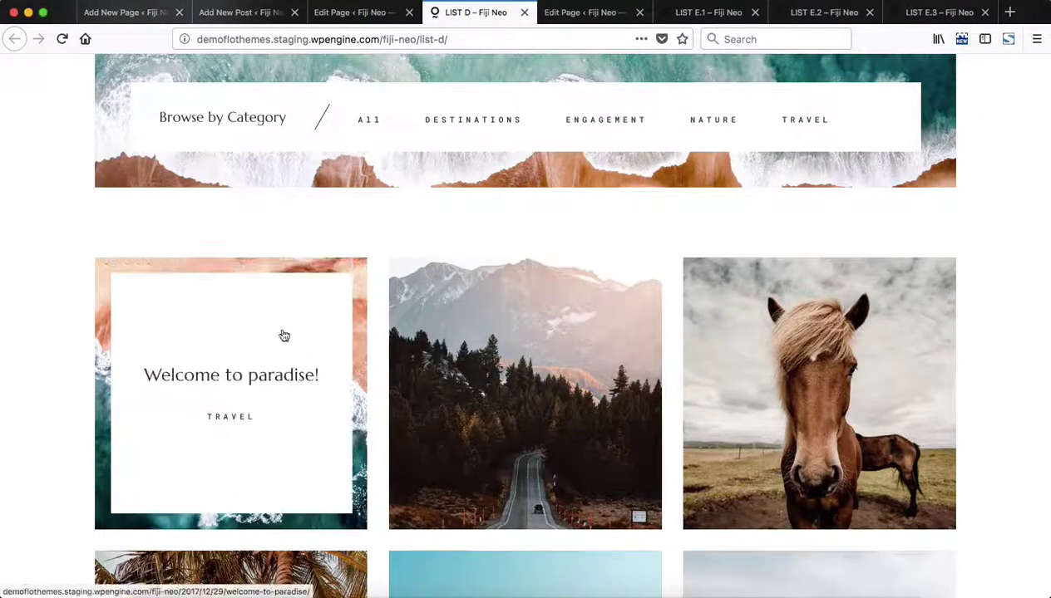
{"action": "key", "text": "ctrl+shift+Tab"}
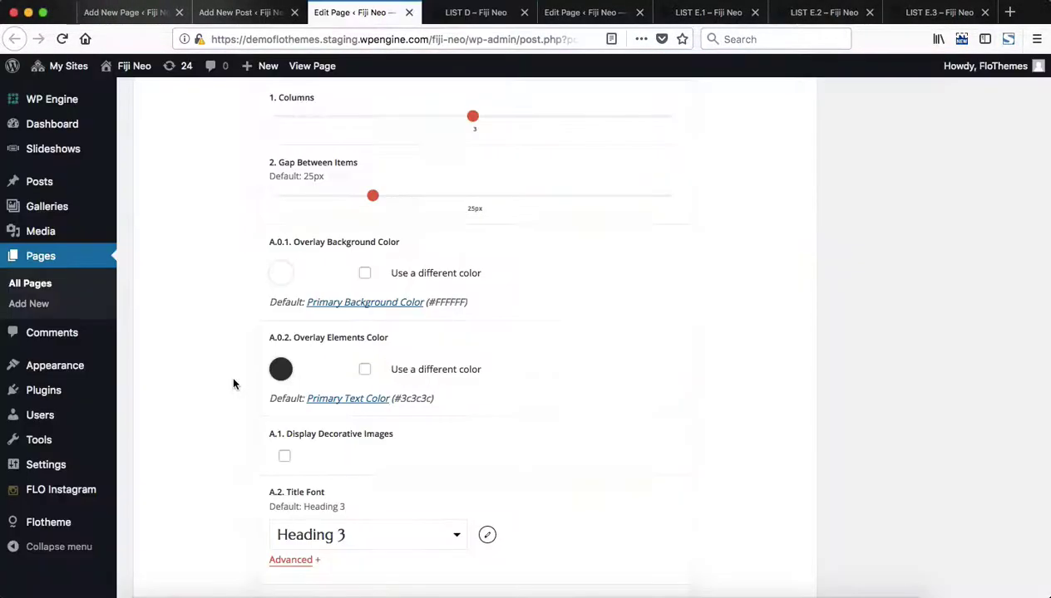
- Enable a different overlay background color for the Listing 4 block and look at the available color swatches
{"action": "left_click", "coordinate": [364, 273]}
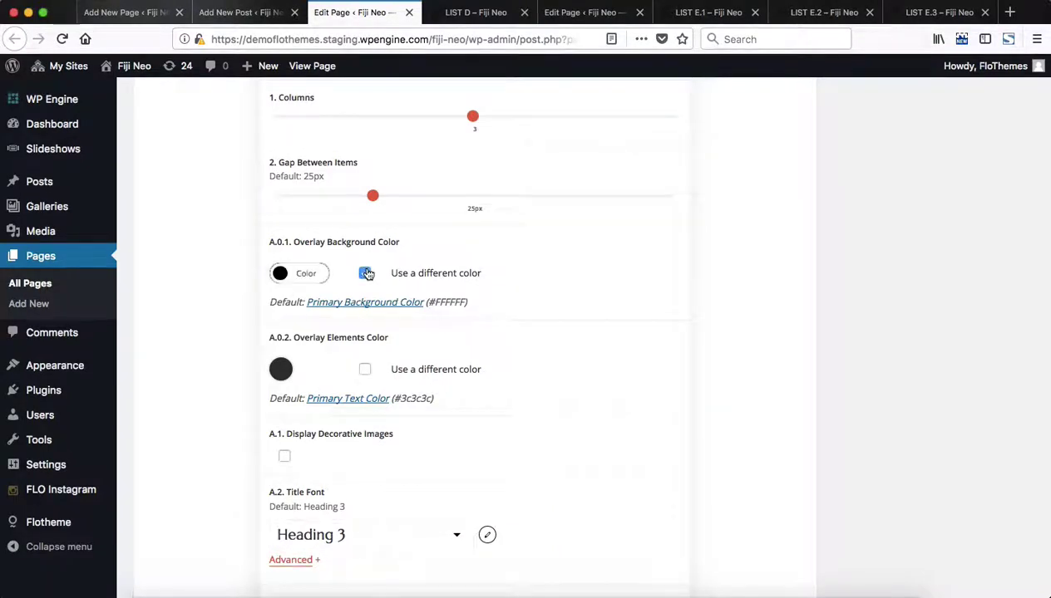
{"action": "left_click", "coordinate": [296, 273]}
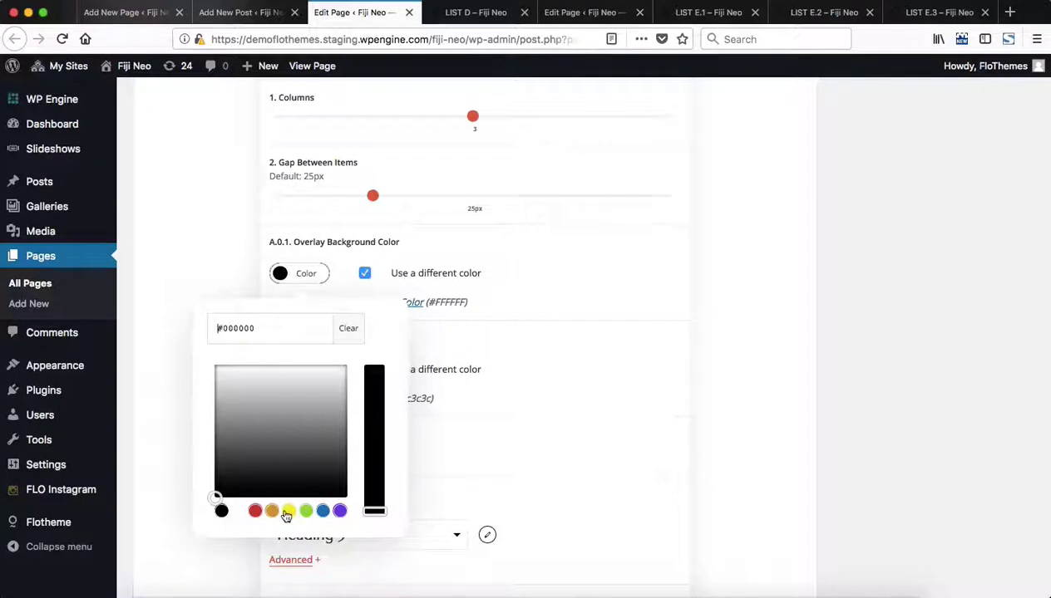
{"action": "left_click", "coordinate": [549, 300]}
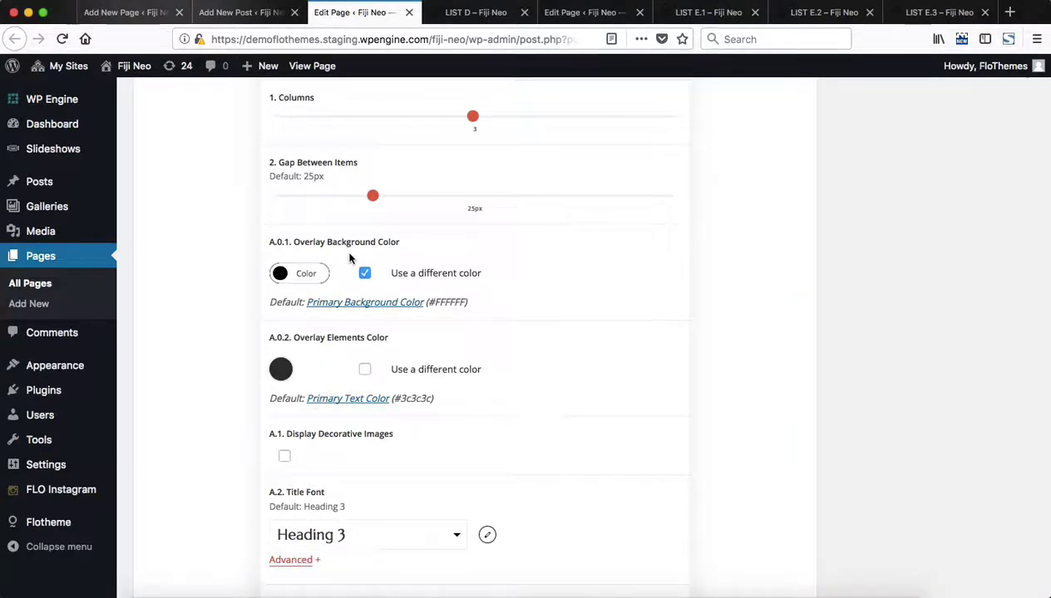
- Examine the Listing 4 decorative images, title font and category options against the overlay on the LIST D live page
{"action": "scroll", "coordinate": [319, 350], "scroll_direction": "down", "scroll_amount": 2}
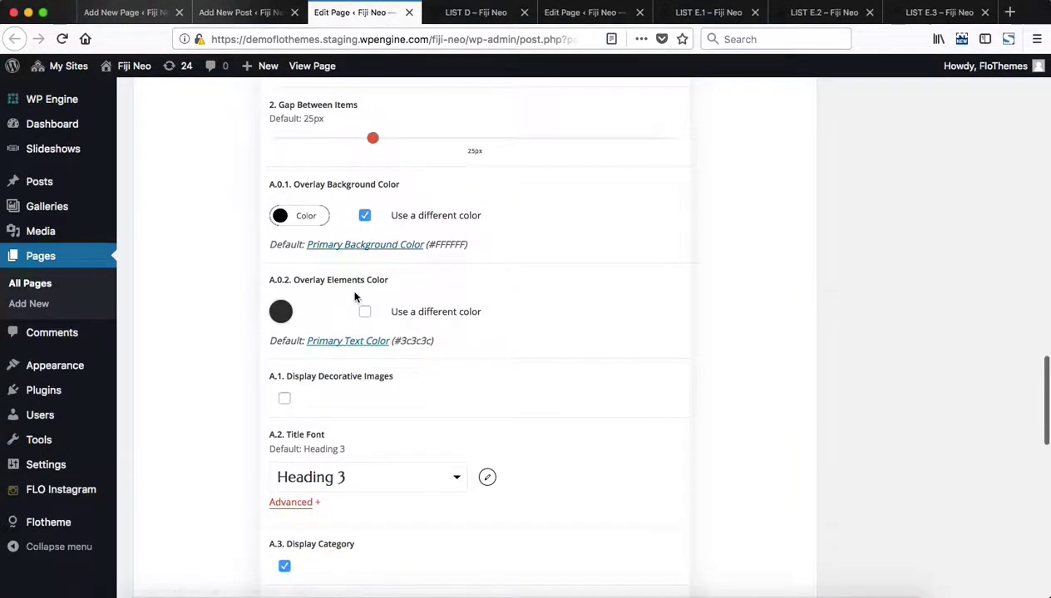
{"action": "key", "text": "ctrl+Tab"}
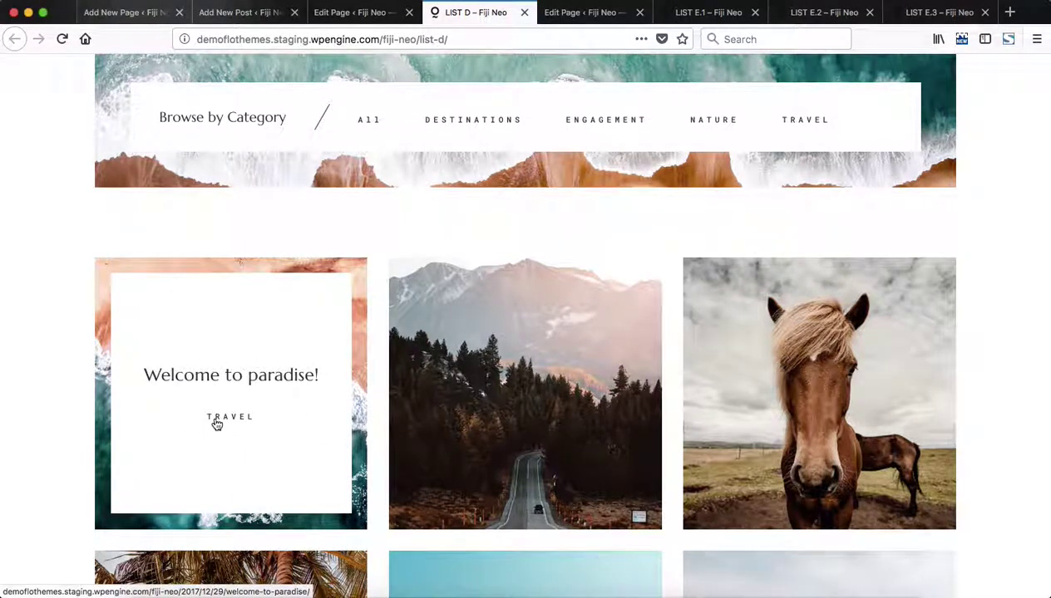
{"action": "key", "text": "ctrl+shift+Tab"}
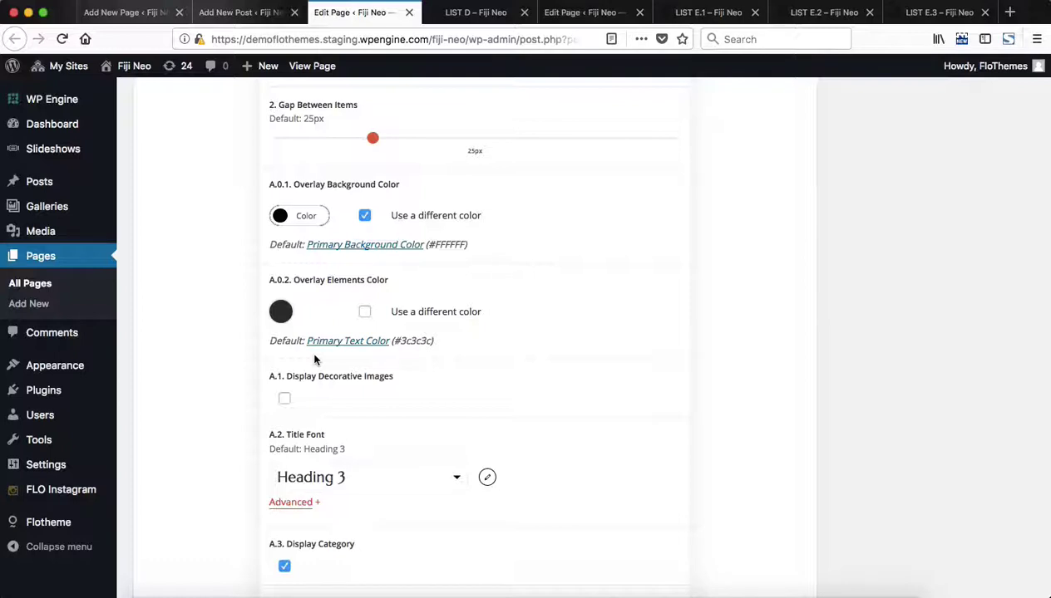
{"action": "scroll", "coordinate": [314, 359], "scroll_direction": "down", "scroll_amount": 3}
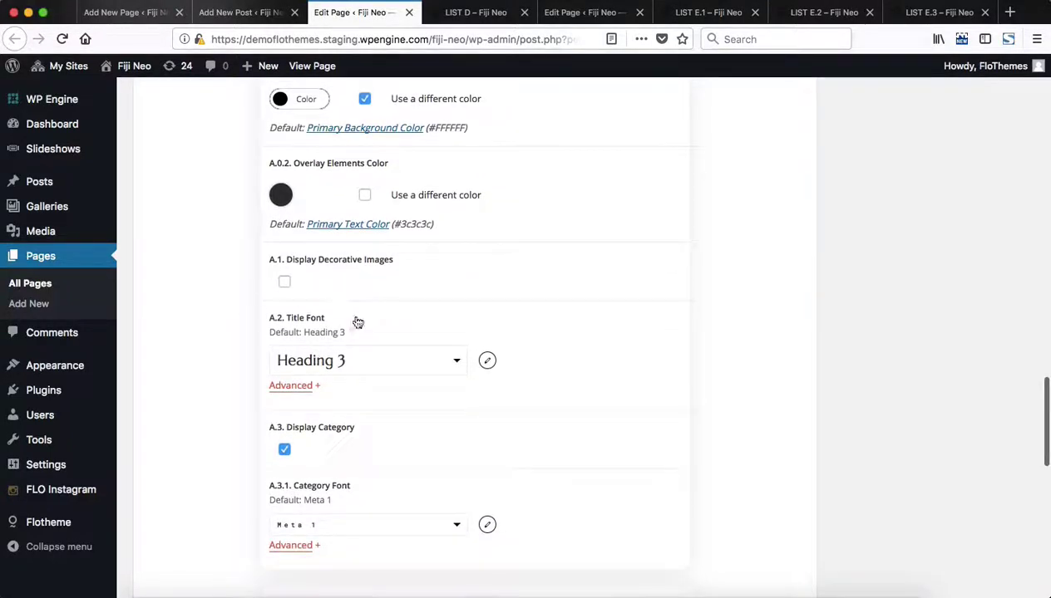
{"action": "scroll", "coordinate": [358, 322], "scroll_direction": "down", "scroll_amount": 1}
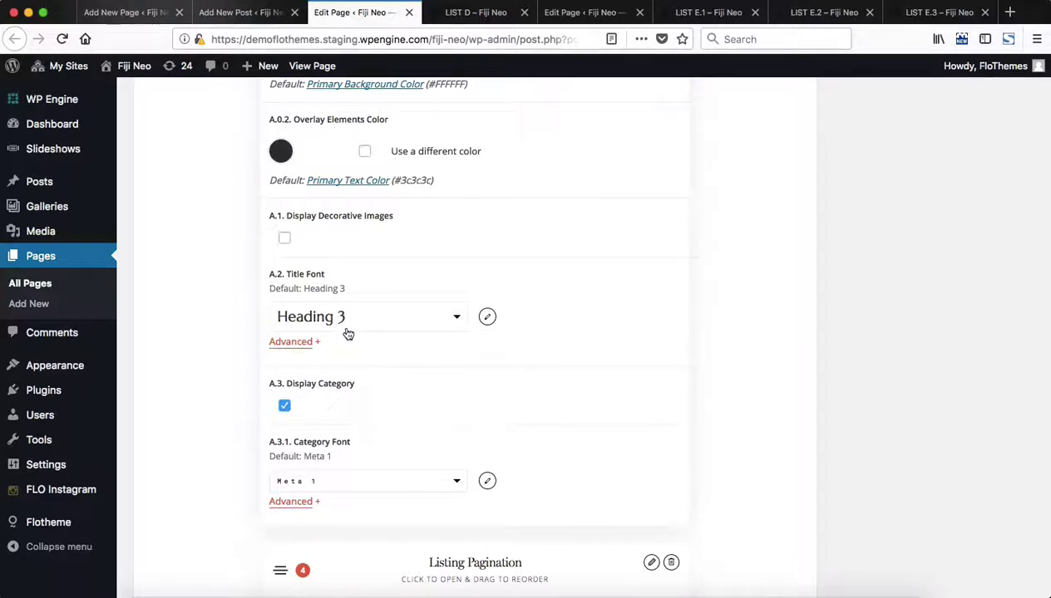
{"action": "scroll", "coordinate": [348, 334], "scroll_direction": "up", "scroll_amount": 5}
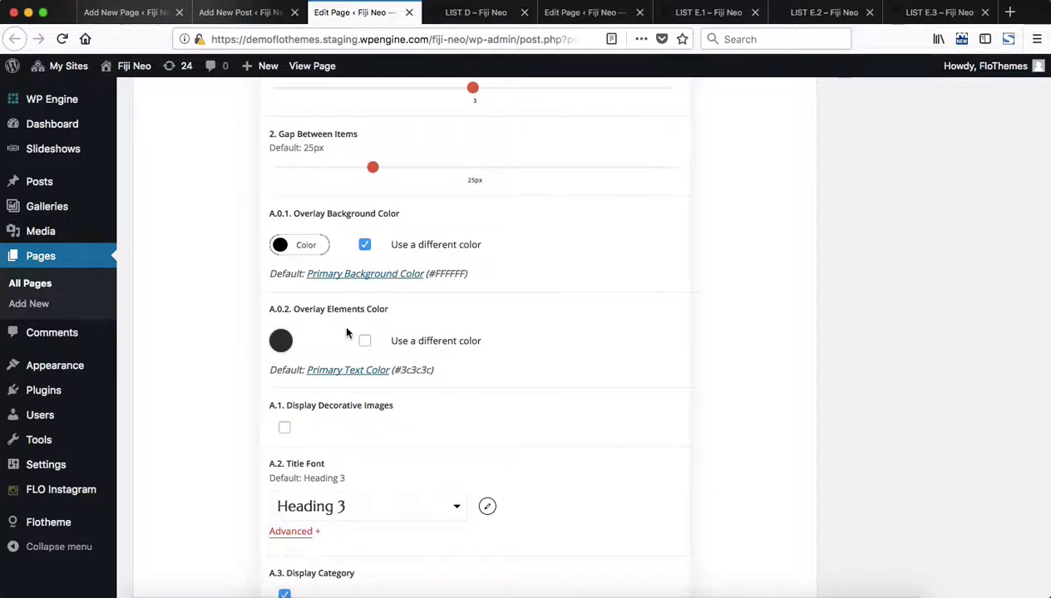
- Reload the LIST D editor discarding the unsaved changes, and close it together with its live page
{"action": "key", "text": "super+r"}
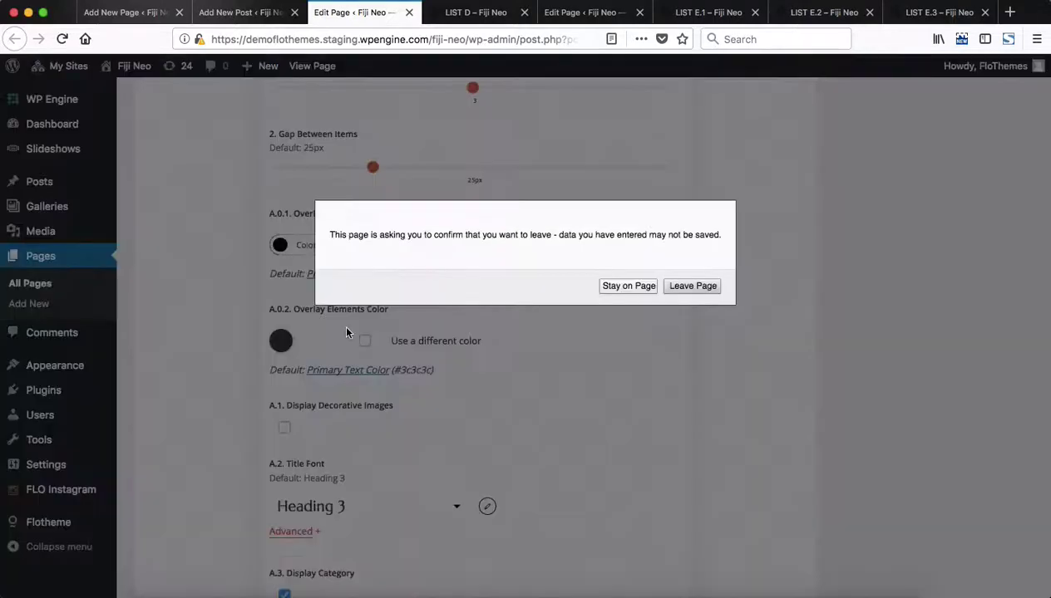
{"action": "left_click", "coordinate": [694, 287]}
{"action": "key", "text": "super+w"}
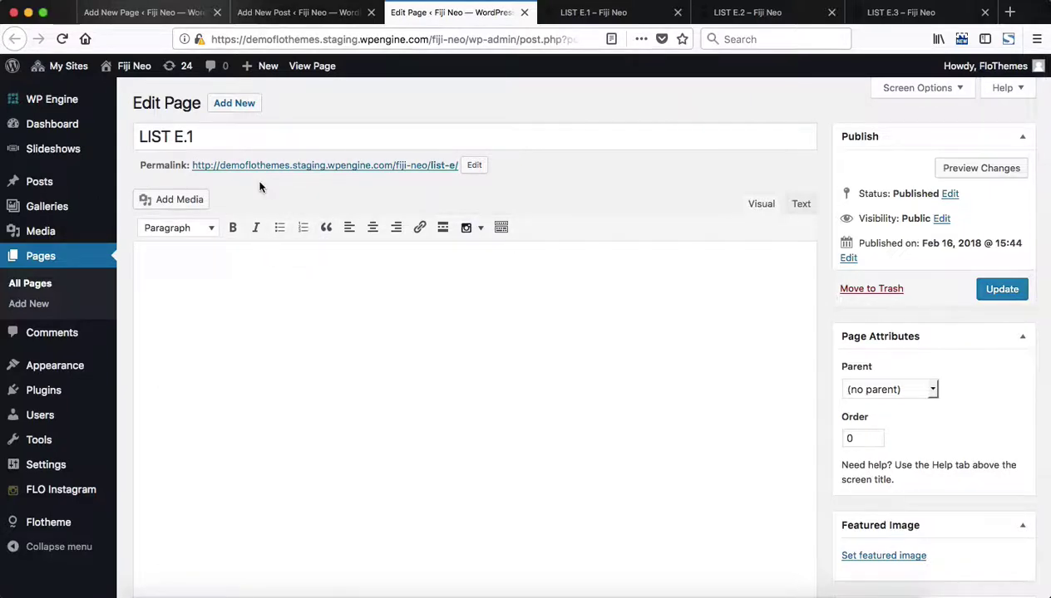
- Look over the LIST E.1 live page's navigation menu, intro text block and image grid
{"action": "key", "text": "ctrl+Tab"}
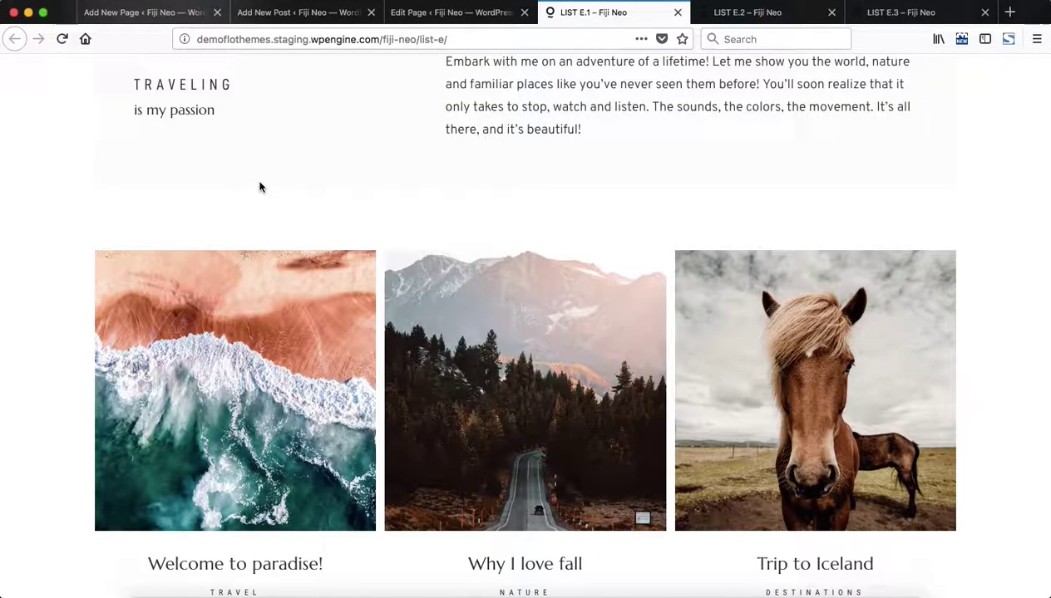
{"action": "scroll", "coordinate": [259, 187], "scroll_direction": "up", "scroll_amount": 3}
{"action": "mouse_move", "coordinate": [302, 110]}
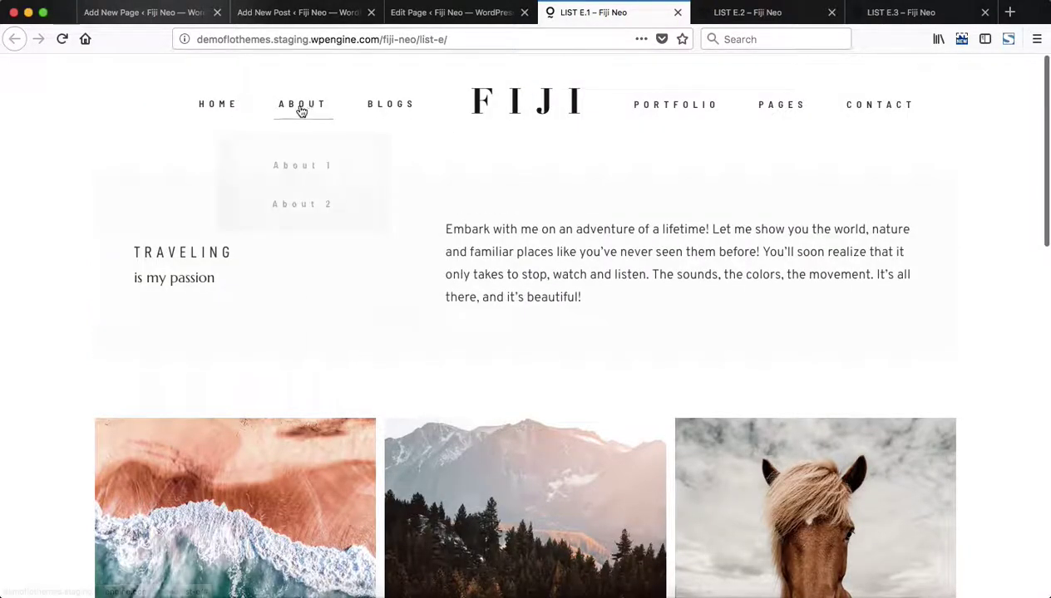
{"action": "mouse_move", "coordinate": [403, 107]}
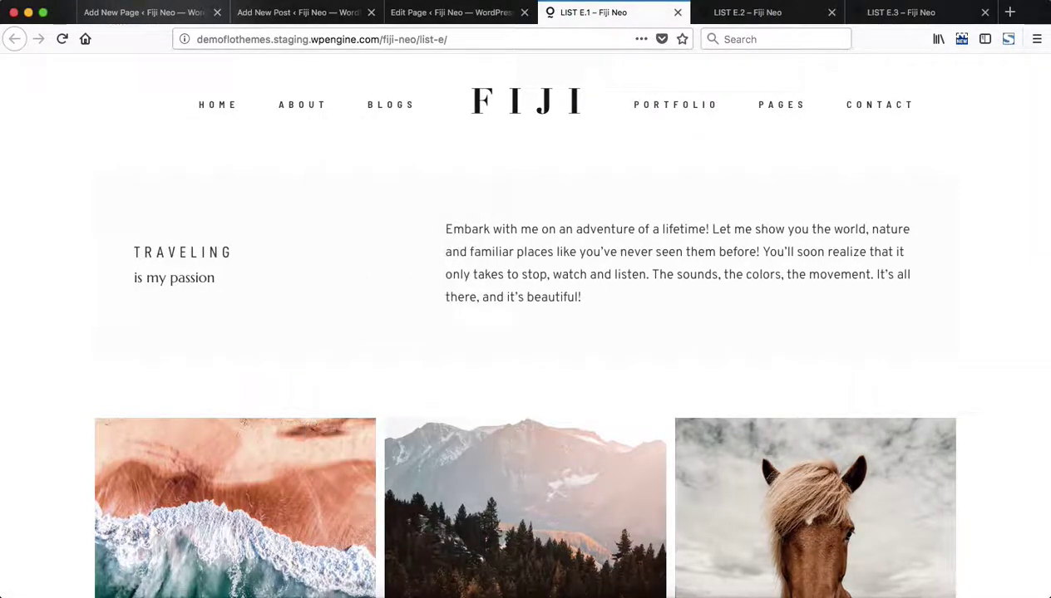
{"action": "scroll", "coordinate": [207, 278], "scroll_direction": "down", "scroll_amount": 4}
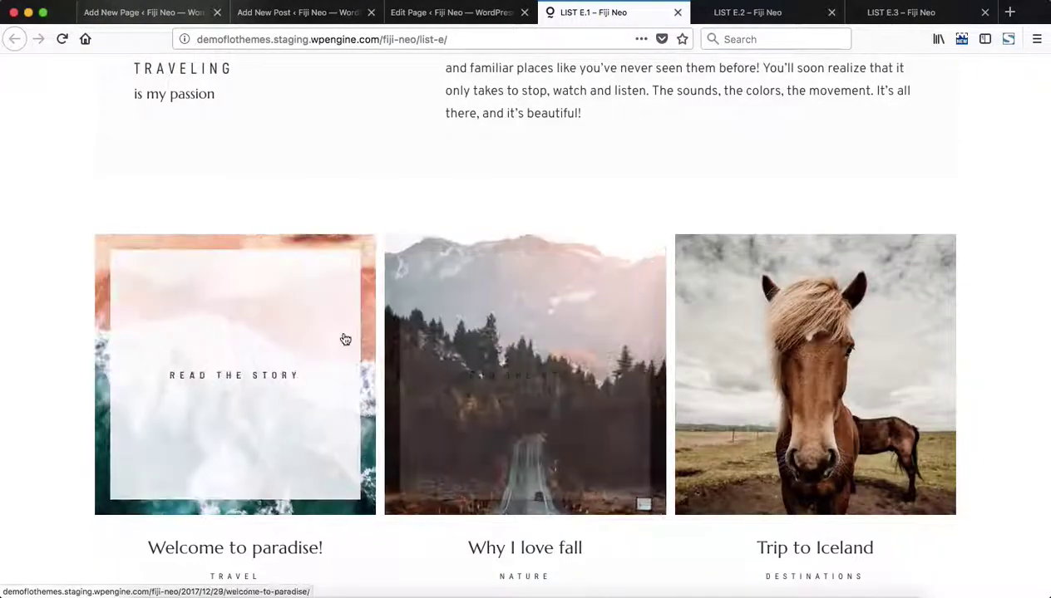
{"action": "scroll", "coordinate": [345, 339], "scroll_direction": "down", "scroll_amount": 3}
- Look over the LIST E.2 and LIST E.3 live pages and compare their grids and image overlays with LIST E.1
{"action": "key", "text": "ctrl+Tab"}
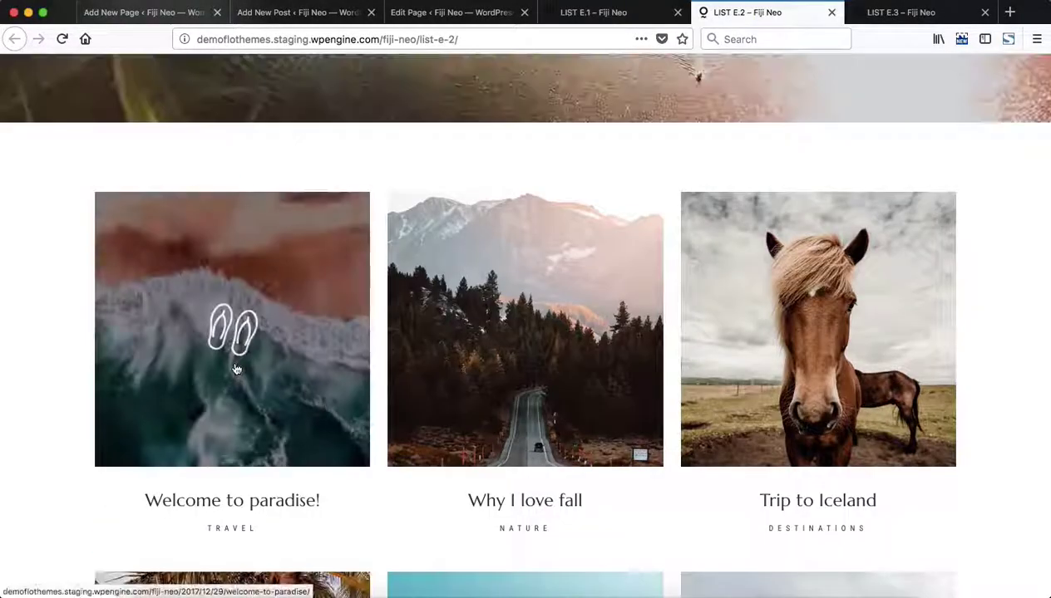
{"action": "scroll", "coordinate": [236, 369], "scroll_direction": "down", "scroll_amount": 2}
{"action": "key", "text": "ctrl+Tab"}
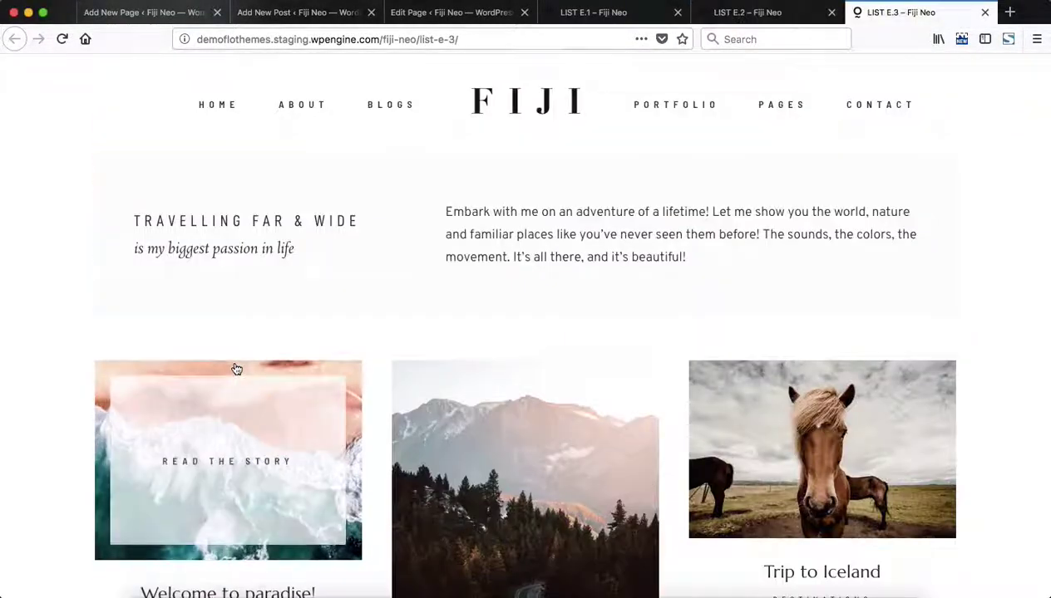
{"action": "scroll", "coordinate": [236, 370], "scroll_direction": "down", "scroll_amount": 3}
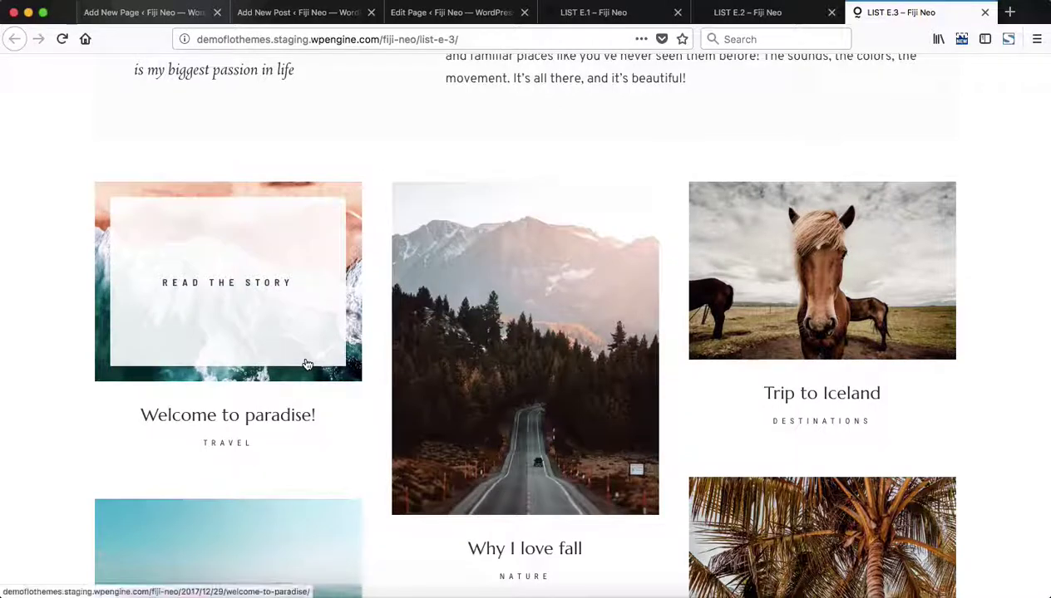
{"action": "key", "text": "ctrl+shift+Tab"}
{"action": "key", "text": "ctrl+shift+Tab"}
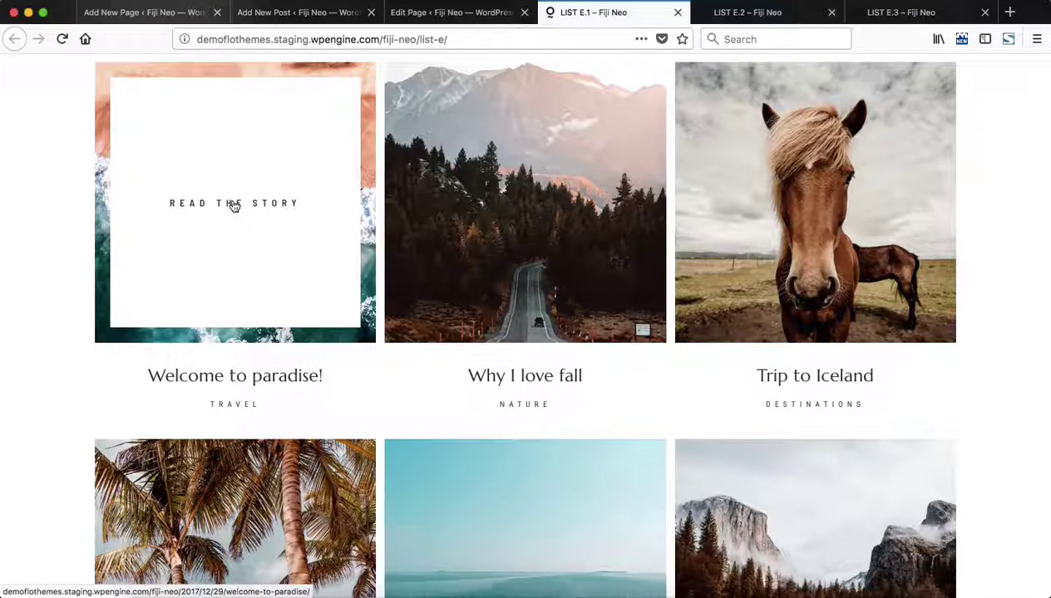
{"action": "key", "text": "ctrl+Tab"}
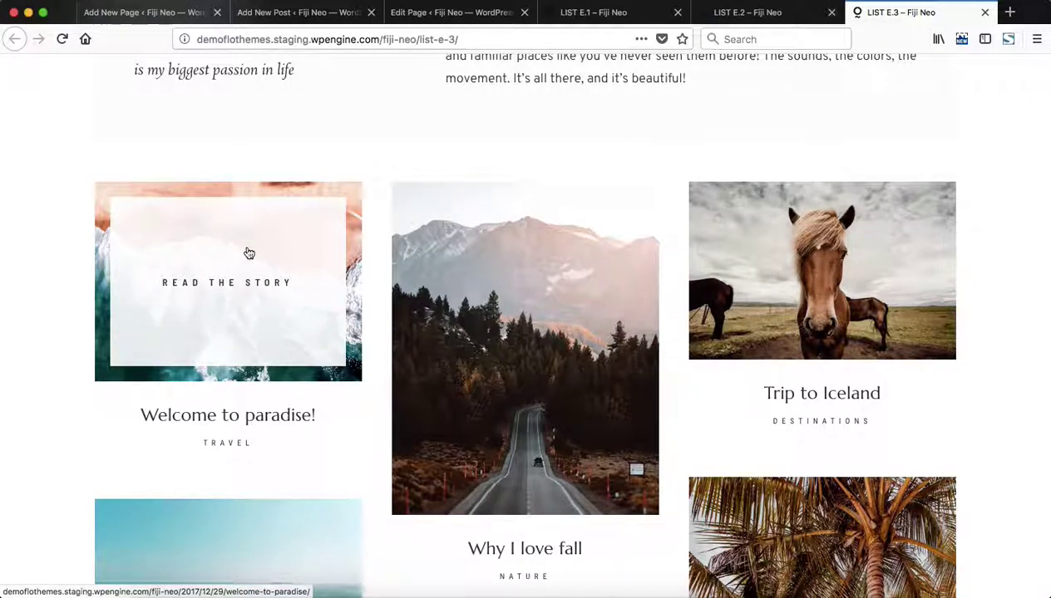
- Return to the LIST E.1 editor and look through its layout blocks down to Listing 5
{"action": "key", "text": "ctrl+shift+Tab"}
{"action": "key", "text": "ctrl+shift+Tab"}
{"action": "key", "text": "ctrl+shift+Tab"}
{"action": "key", "text": "ctrl+shift+Tab"}
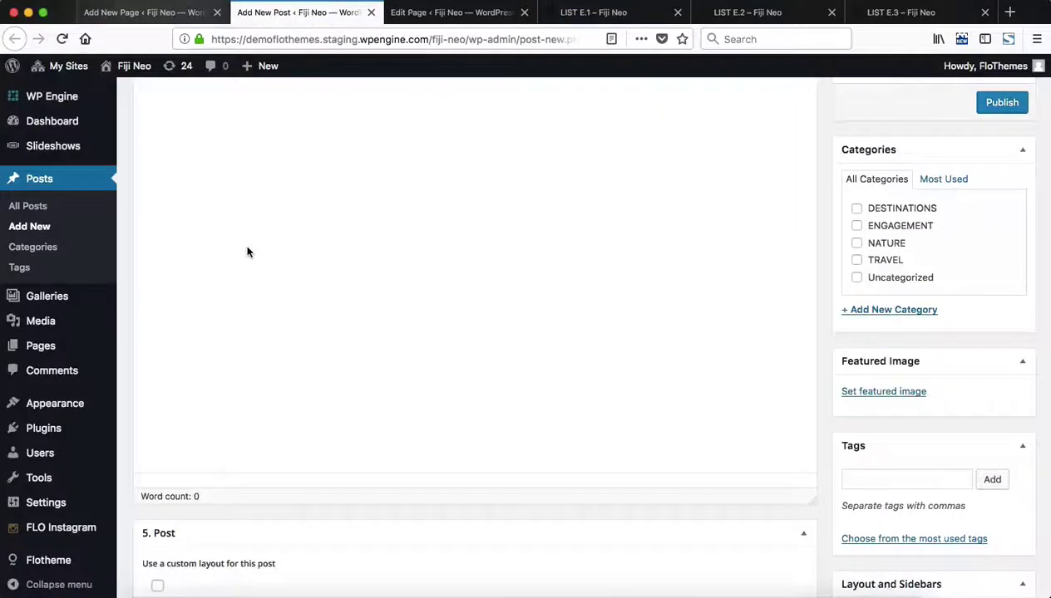
{"action": "key", "text": "ctrl+Tab"}
{"action": "scroll", "coordinate": [247, 252], "scroll_direction": "down", "scroll_amount": 10}
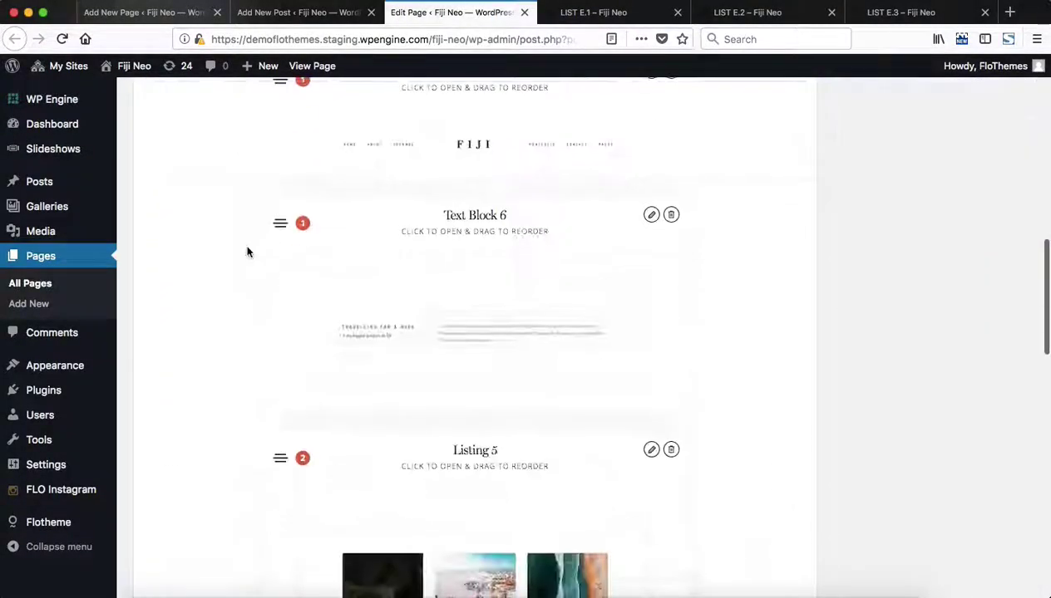
{"action": "scroll", "coordinate": [462, 293], "scroll_direction": "down", "scroll_amount": 5}
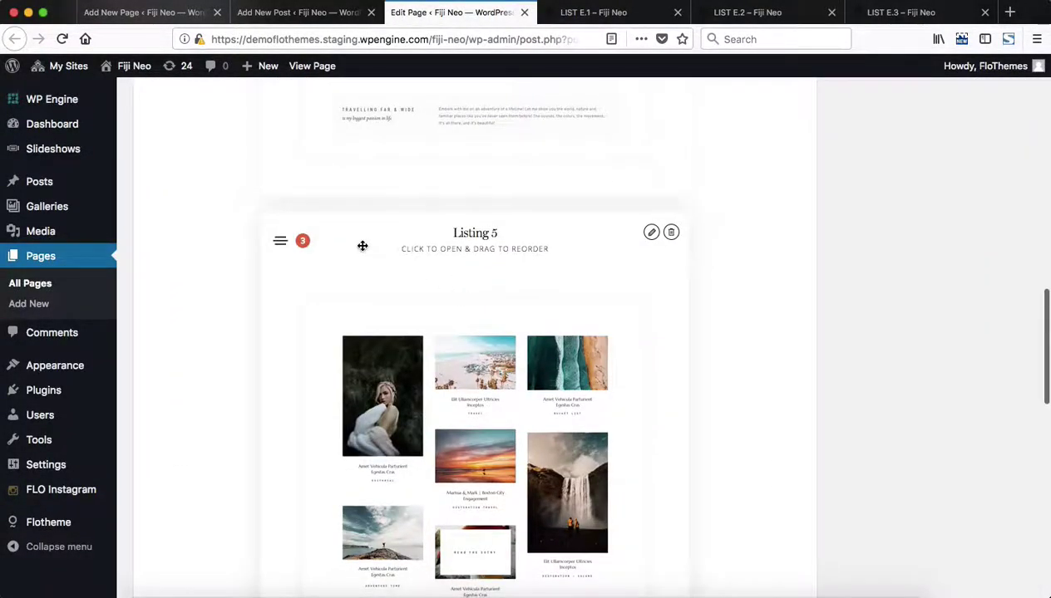
- Expand the Listing 5 block and examine its elements color, columns, item gap and masonry layout options
{"action": "left_click", "coordinate": [362, 246]}
{"action": "scroll", "coordinate": [453, 214], "scroll_direction": "down", "scroll_amount": 10}
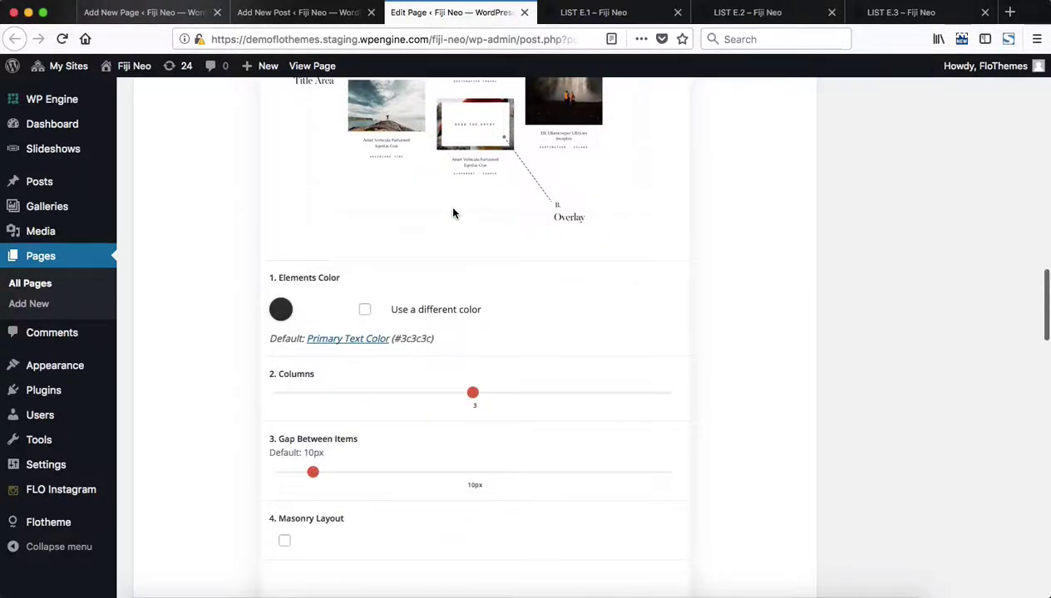
{"action": "scroll", "coordinate": [453, 214], "scroll_direction": "down", "scroll_amount": 2}
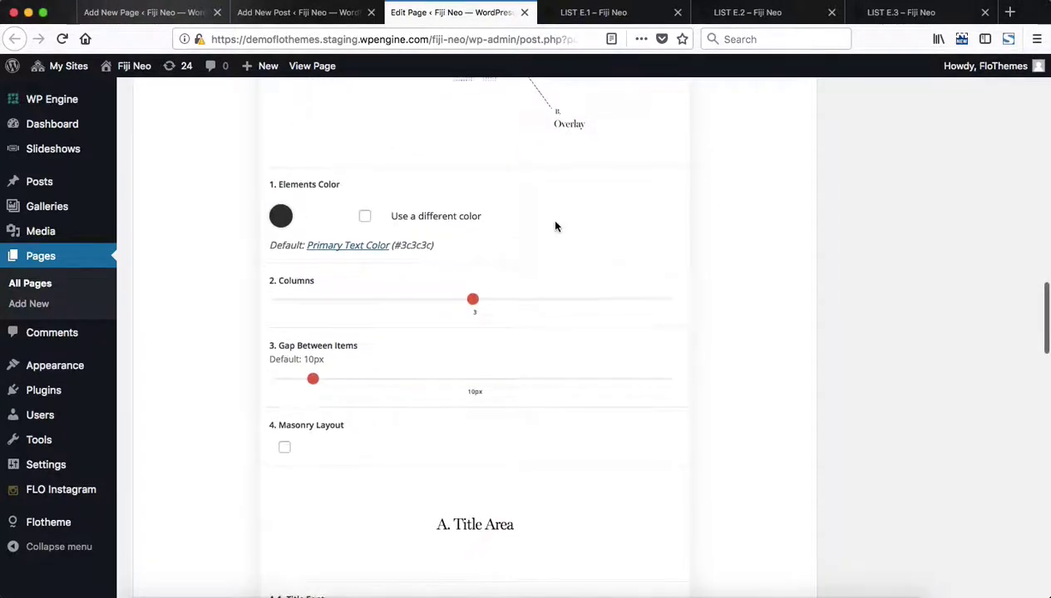
{"action": "scroll", "coordinate": [550, 221], "scroll_direction": "up", "scroll_amount": 8}
{"action": "scroll", "coordinate": [555, 225], "scroll_direction": "up", "scroll_amount": 2}
- Compare the Listing 5 block's layout illustration with the image grid on the LIST E.1 live page
{"action": "key", "text": "ctrl+Tab"}
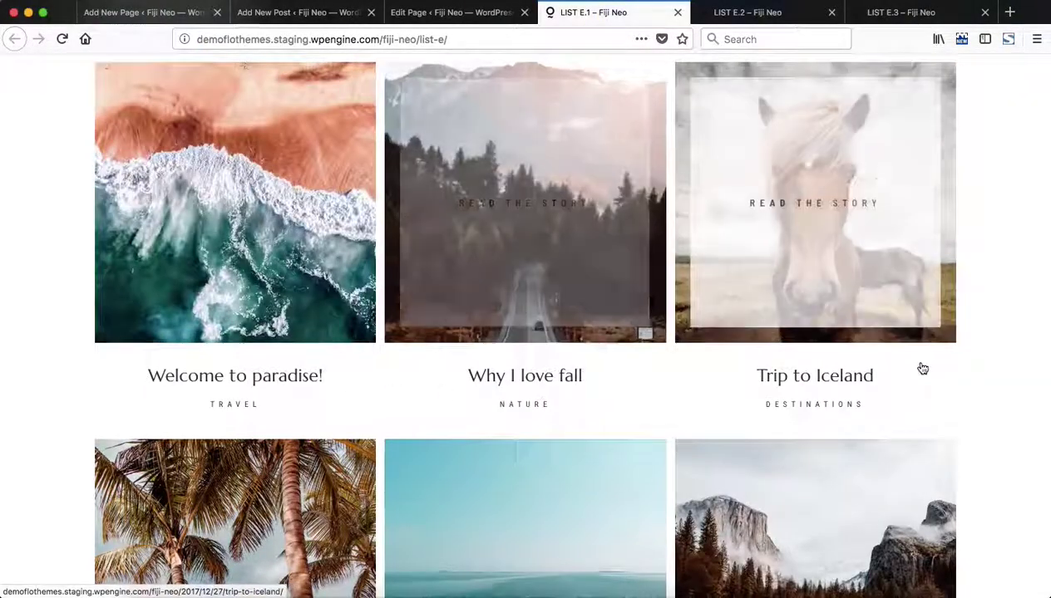
{"action": "scroll", "coordinate": [919, 368], "scroll_direction": "down", "scroll_amount": 1}
{"action": "key", "text": "ctrl+shift+Tab"}
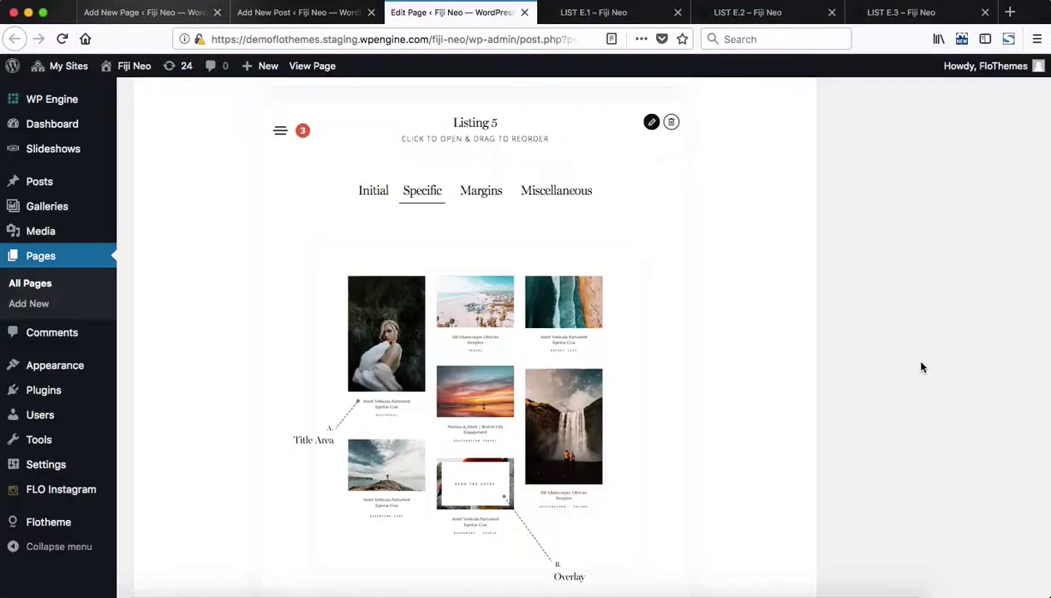
{"action": "key", "text": "ctrl+shift+Tab"}
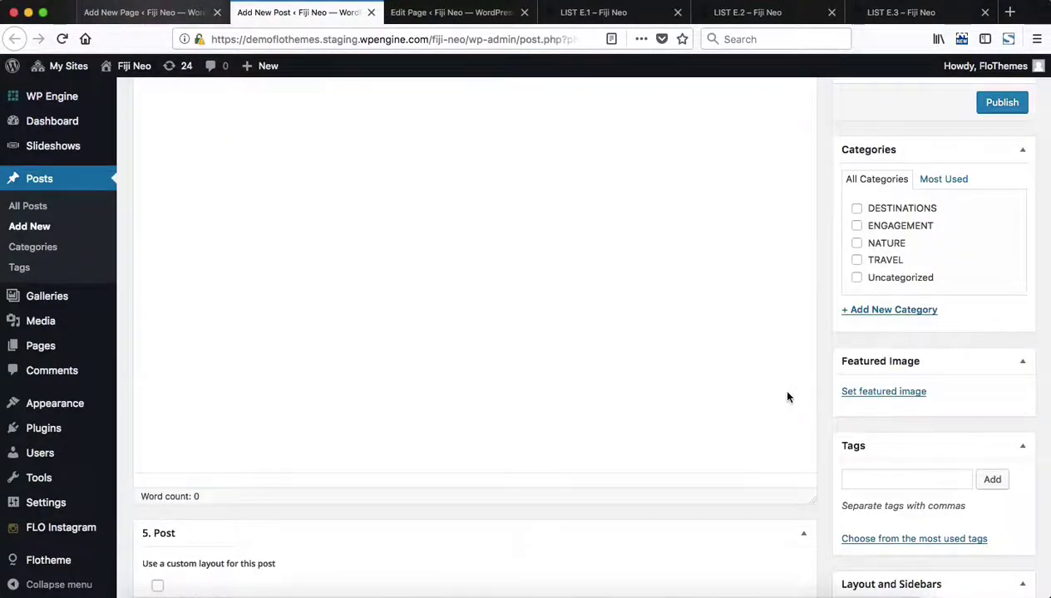
- Return to the LIST E.1 editor and review the Listing 5 block's columns, item gap and masonry layout options
{"action": "key", "text": "ctrl+Tab"}
{"action": "scroll", "coordinate": [361, 450], "scroll_direction": "down", "scroll_amount": 6}
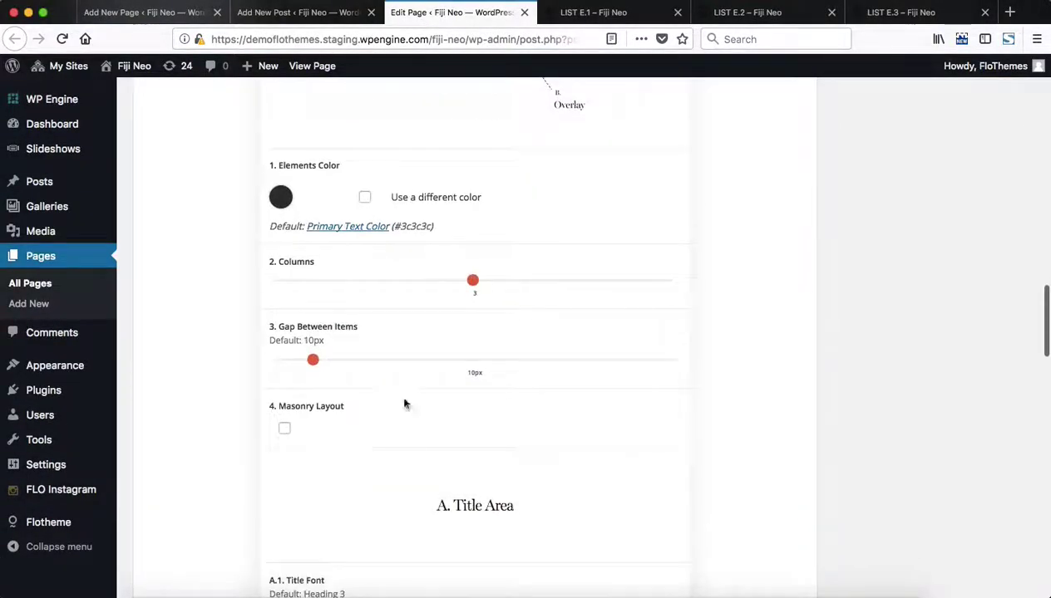
{"action": "scroll", "coordinate": [348, 313], "scroll_direction": "down", "scroll_amount": 1}
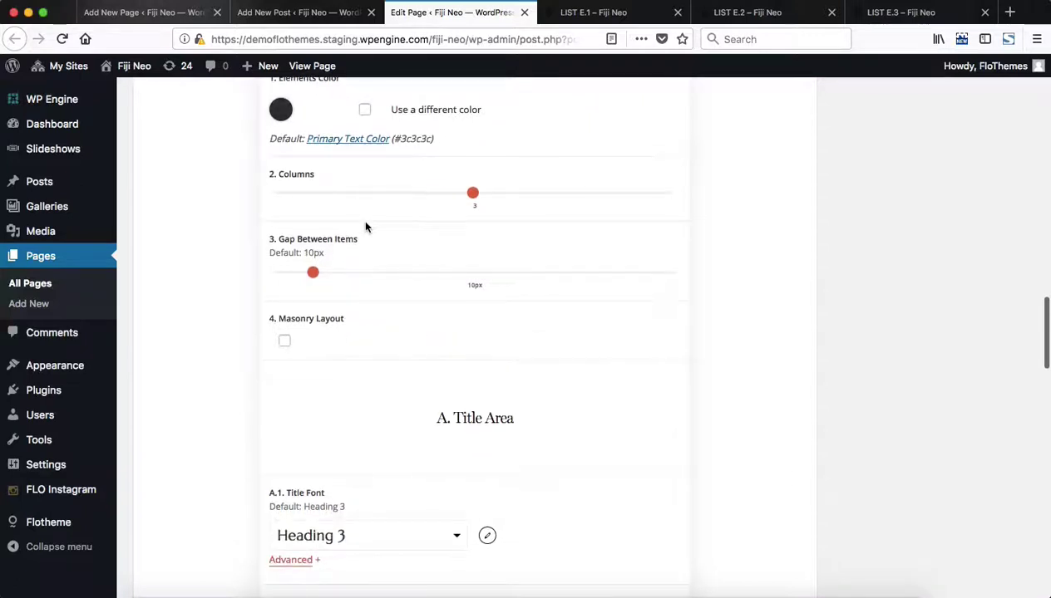
{"action": "scroll", "coordinate": [366, 227], "scroll_direction": "down", "scroll_amount": 1}
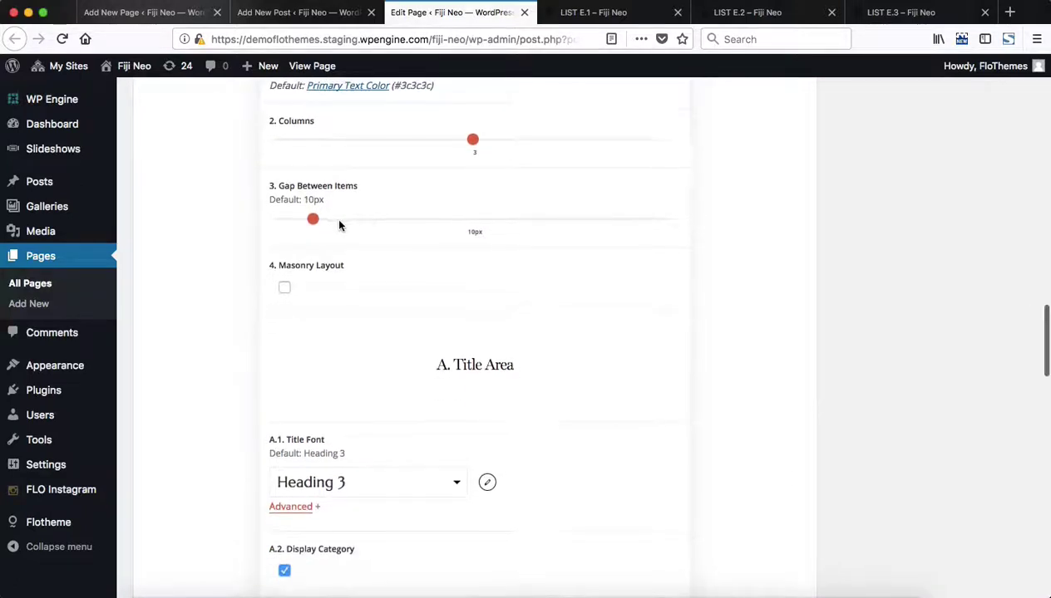
{"action": "scroll", "coordinate": [329, 220], "scroll_direction": "down", "scroll_amount": 1}
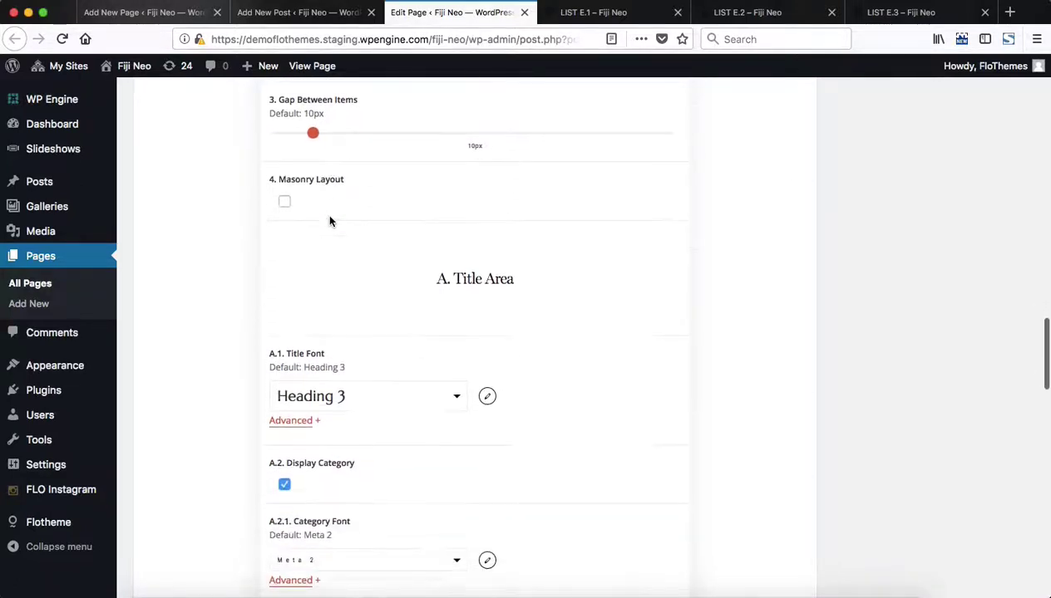
{"action": "left_click", "coordinate": [285, 203]}
- Compare the image grids on the LIST E.1, LIST E.2 and LIST E.3 live pages for the effect of the masonry layout
{"action": "key", "text": "ctrl+Tab"}
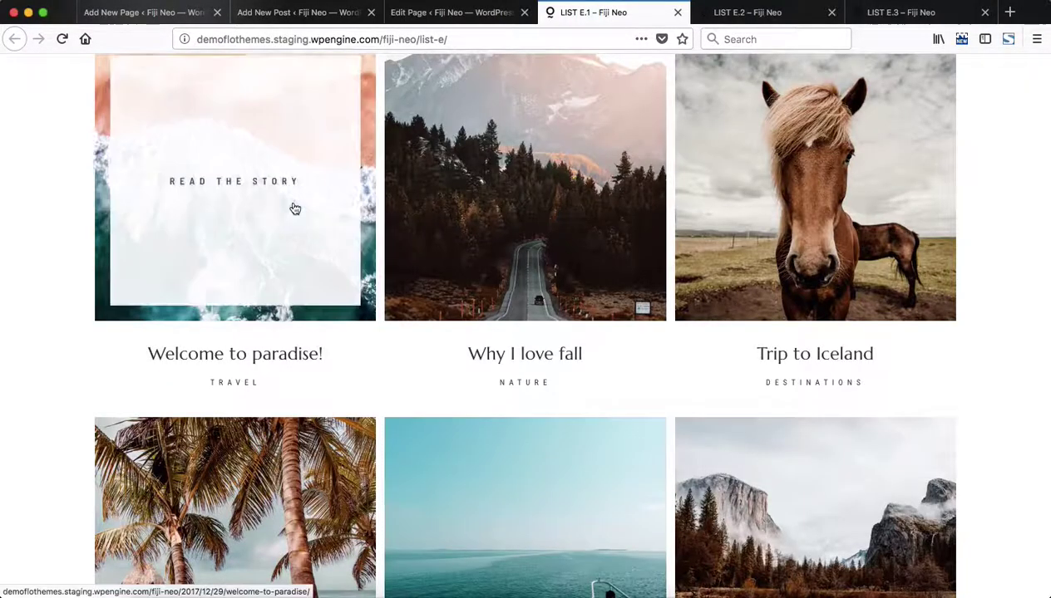
{"action": "scroll", "coordinate": [598, 224], "scroll_direction": "down", "scroll_amount": 3}
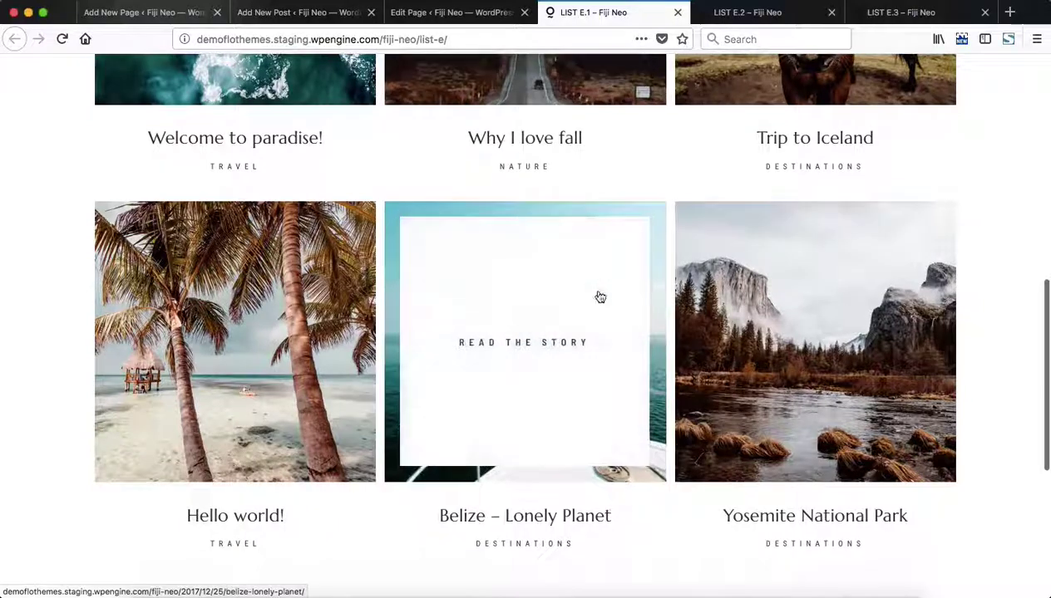
{"action": "scroll", "coordinate": [515, 283], "scroll_direction": "up", "scroll_amount": 3}
{"action": "key", "text": "ctrl+Tab"}
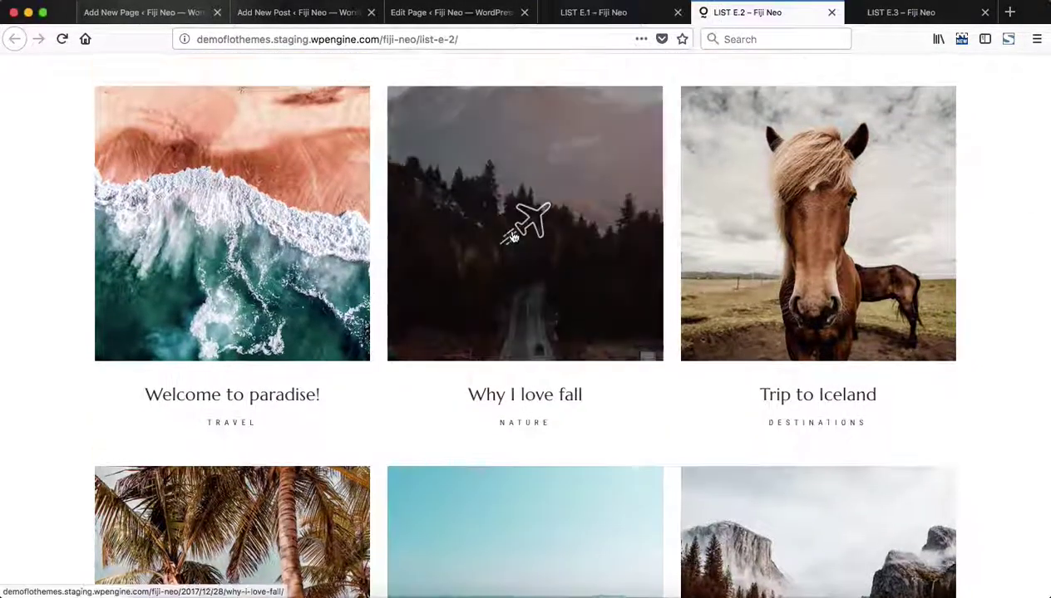
{"action": "key", "text": "ctrl+Tab"}
{"action": "scroll", "coordinate": [427, 277], "scroll_direction": "down", "scroll_amount": 3}
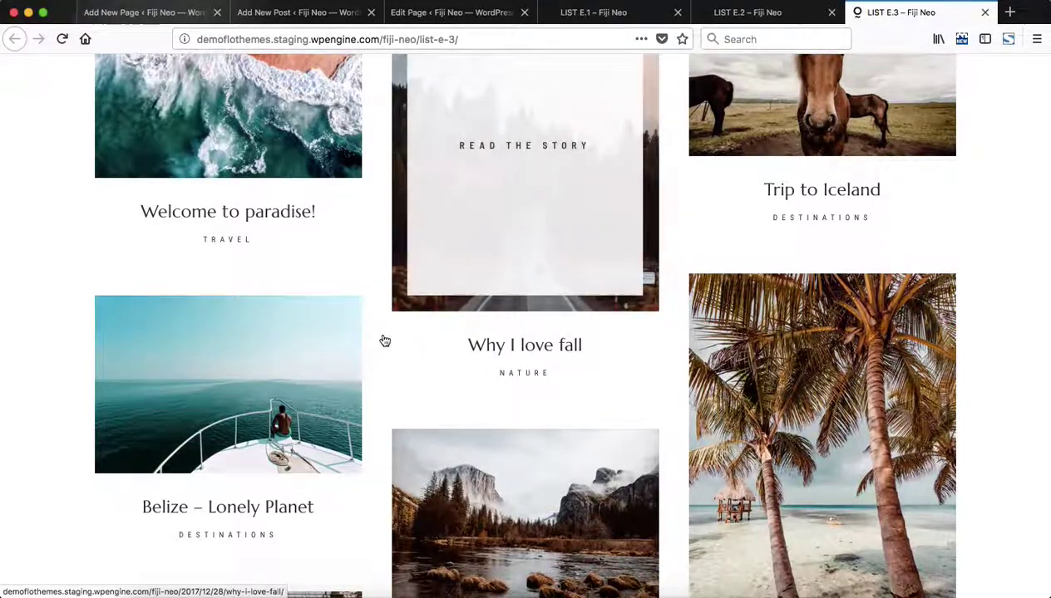
- Go back to the LIST E.1 editor and look through Listing 5's title area, category and overlay settings
{"action": "key", "text": "ctrl+shift+Tab"}
{"action": "key", "text": "ctrl+shift+Tab"}
{"action": "key", "text": "ctrl+shift+Tab"}
{"action": "scroll", "coordinate": [602, 293], "scroll_direction": "down", "scroll_amount": 3}
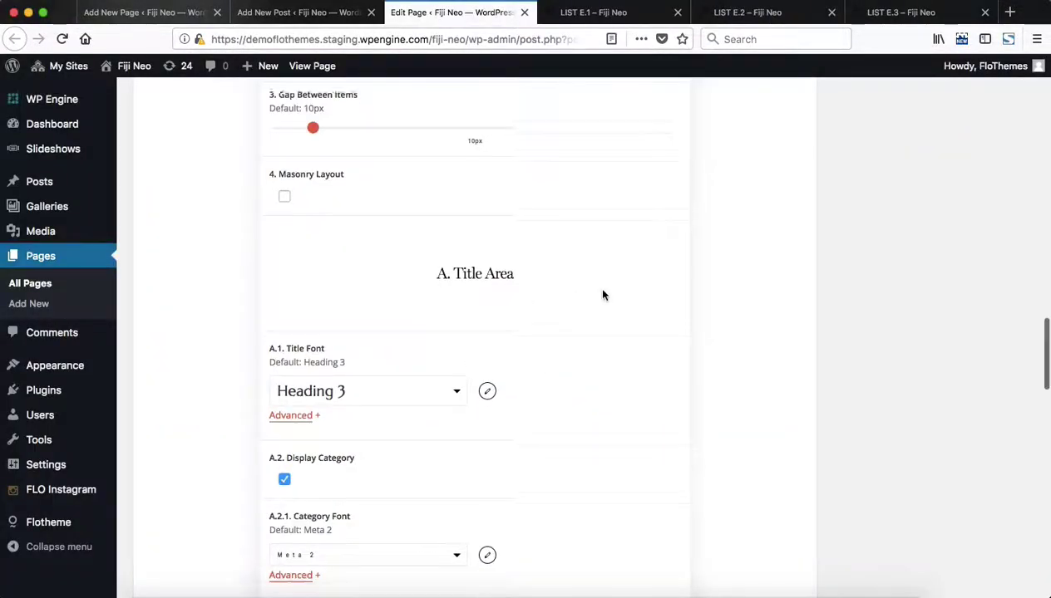
{"action": "scroll", "coordinate": [475, 313], "scroll_direction": "down", "scroll_amount": 2}
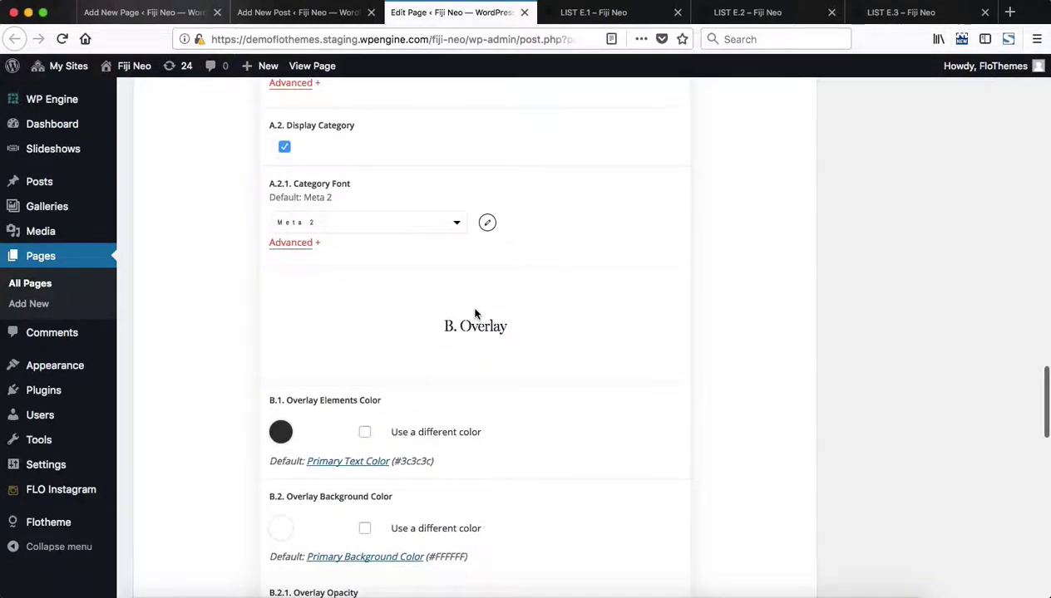
{"action": "scroll", "coordinate": [500, 290], "scroll_direction": "down", "scroll_amount": 4}
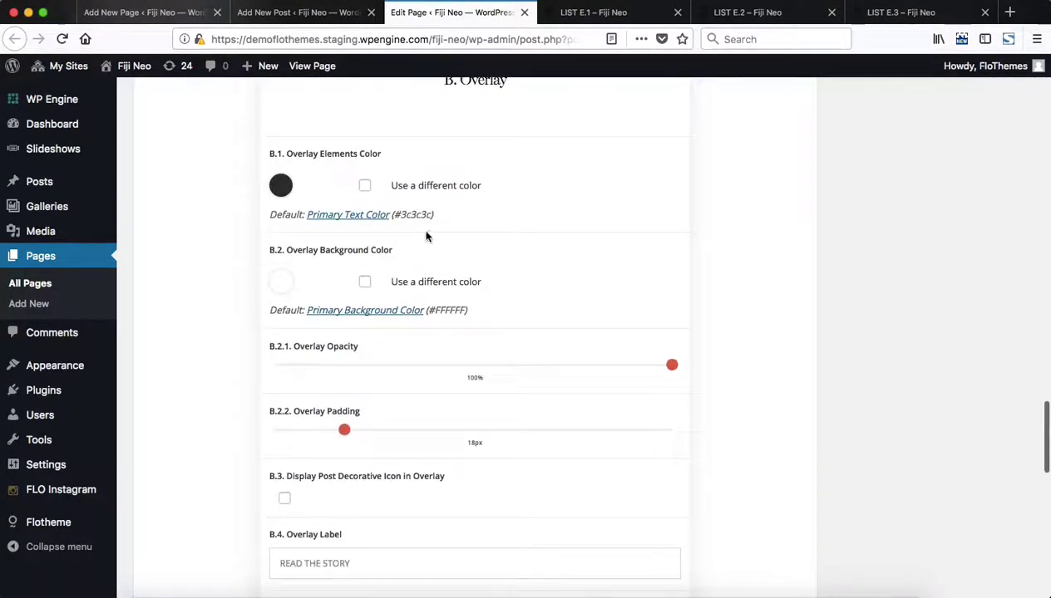
{"action": "scroll", "coordinate": [465, 324], "scroll_direction": "down", "scroll_amount": 1}
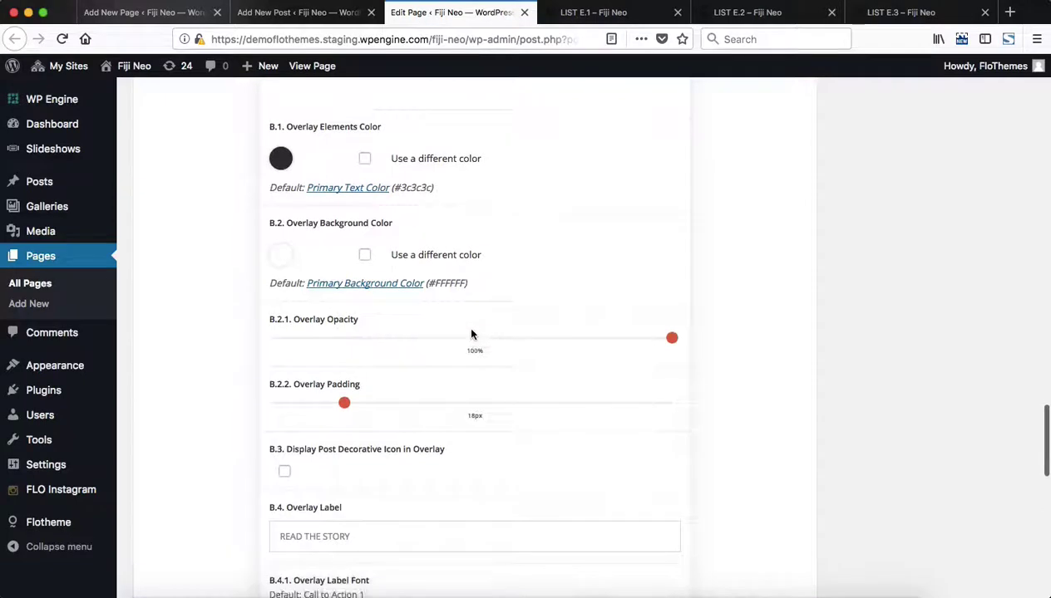
{"action": "scroll", "coordinate": [471, 332], "scroll_direction": "up", "scroll_amount": 2}
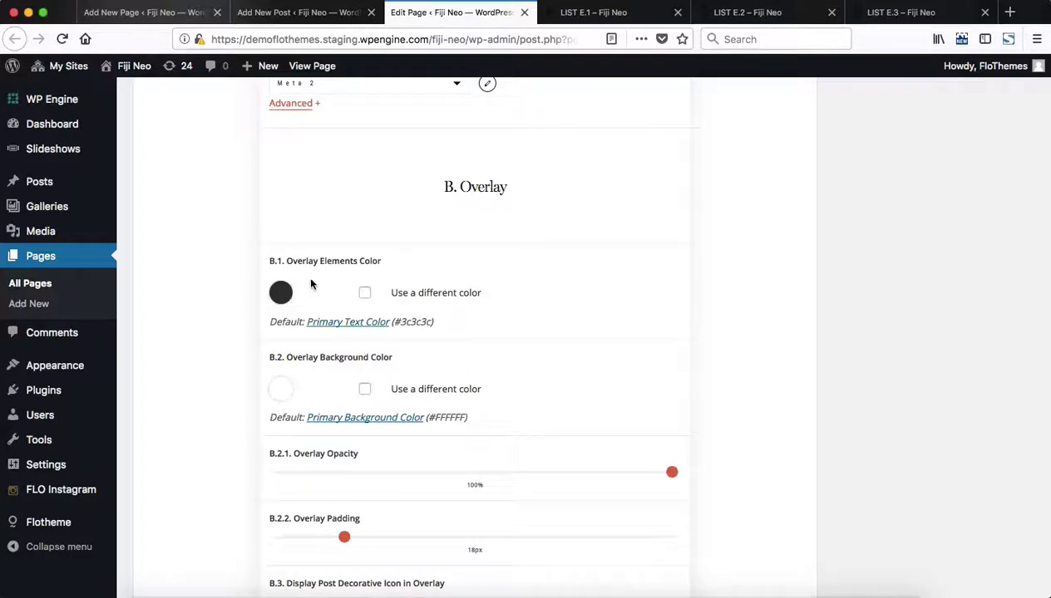
- Try enabling a different overlay elements color and opening its color picker, then switch the custom color off
{"action": "left_click", "coordinate": [367, 295]}
{"action": "left_click", "coordinate": [314, 294]}
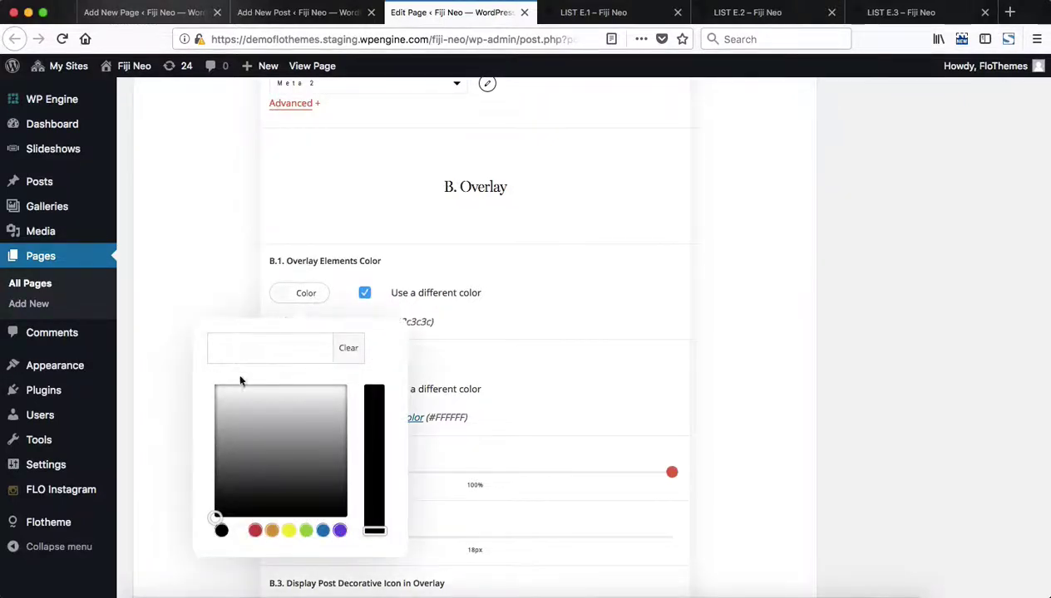
{"action": "left_click", "coordinate": [422, 309]}
{"action": "left_click", "coordinate": [365, 293]}
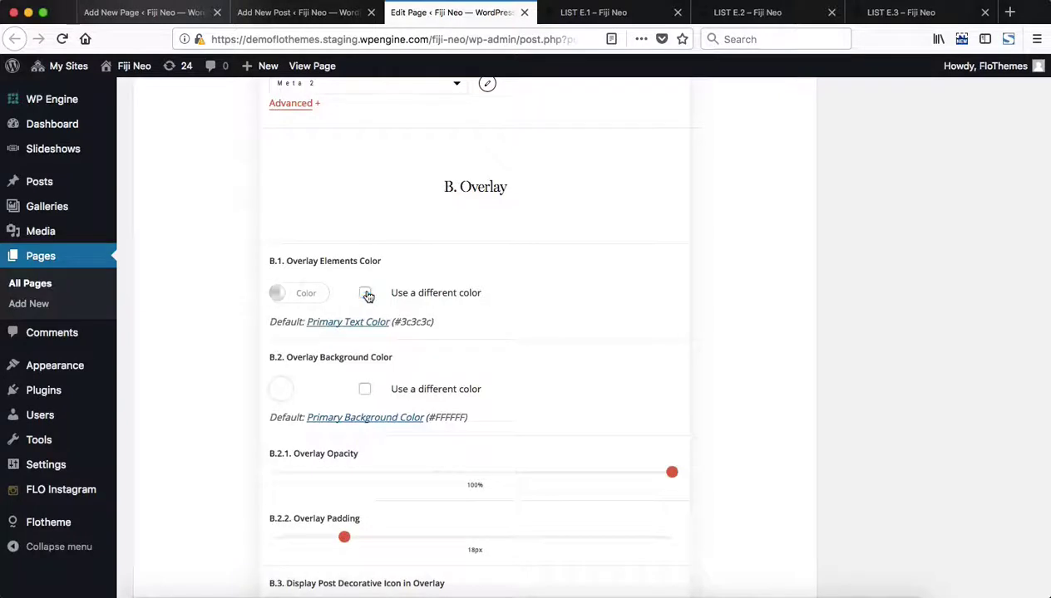
- Check the overlay background color, opacity and padding settings against an image overlay on the LIST E.1 live page
{"action": "scroll", "coordinate": [493, 297], "scroll_direction": "down", "scroll_amount": 2}
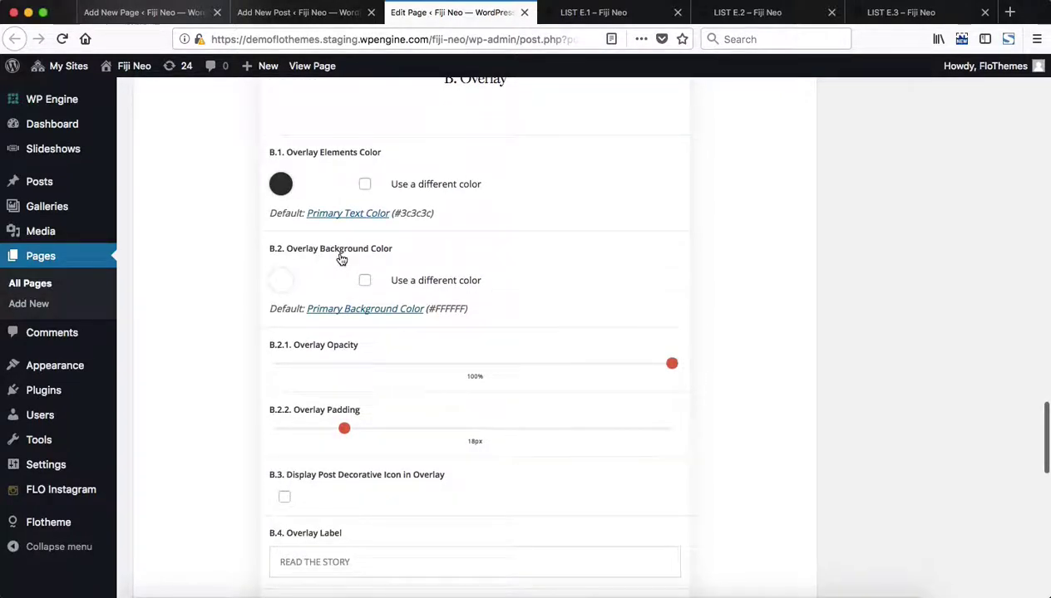
{"action": "scroll", "coordinate": [340, 260], "scroll_direction": "down", "scroll_amount": 1}
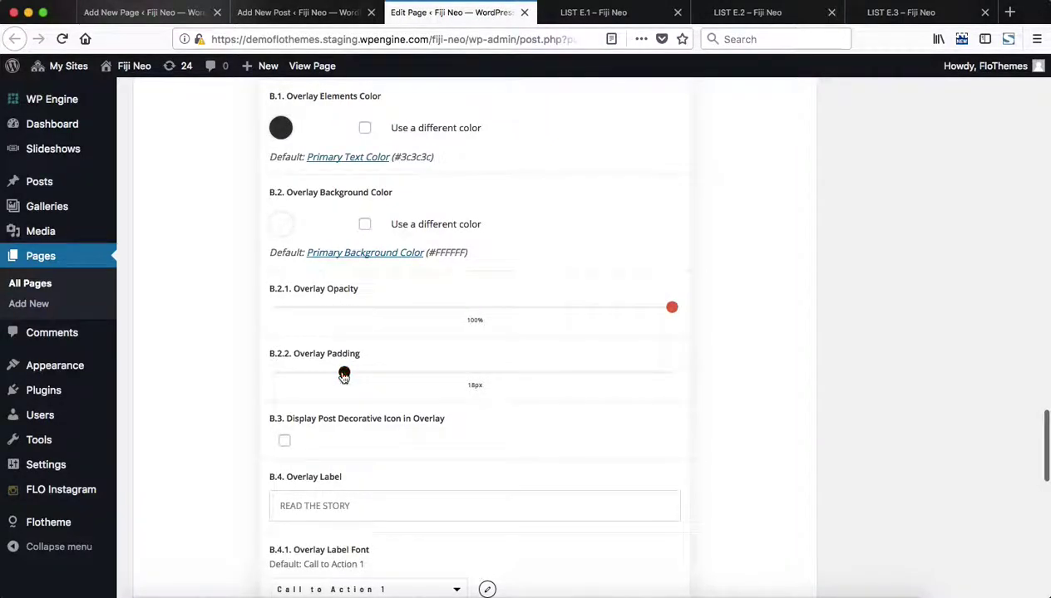
{"action": "left_click", "coordinate": [595, 13]}
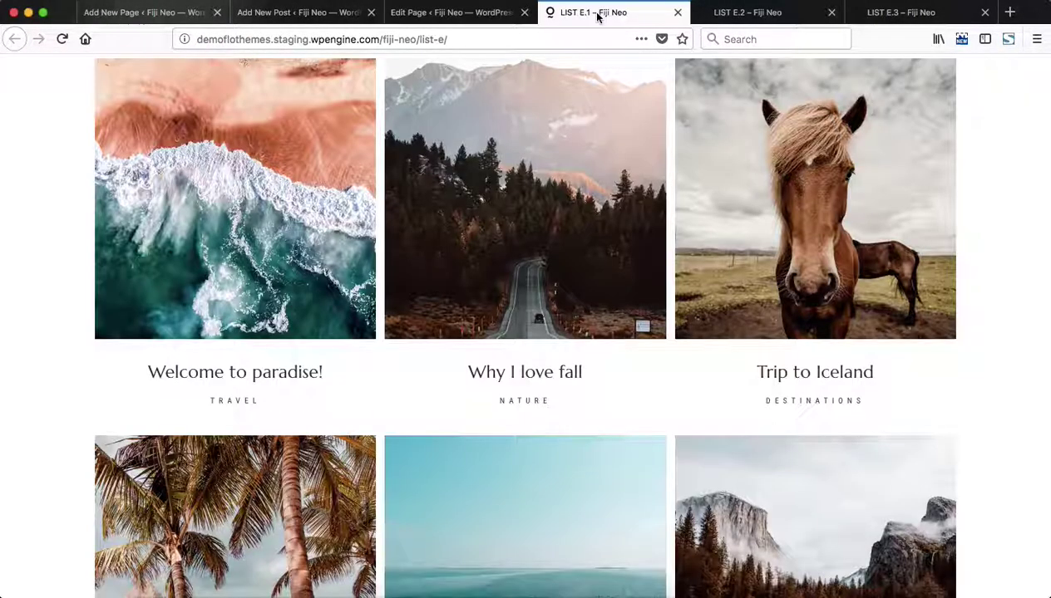
{"action": "mouse_move", "coordinate": [176, 190]}
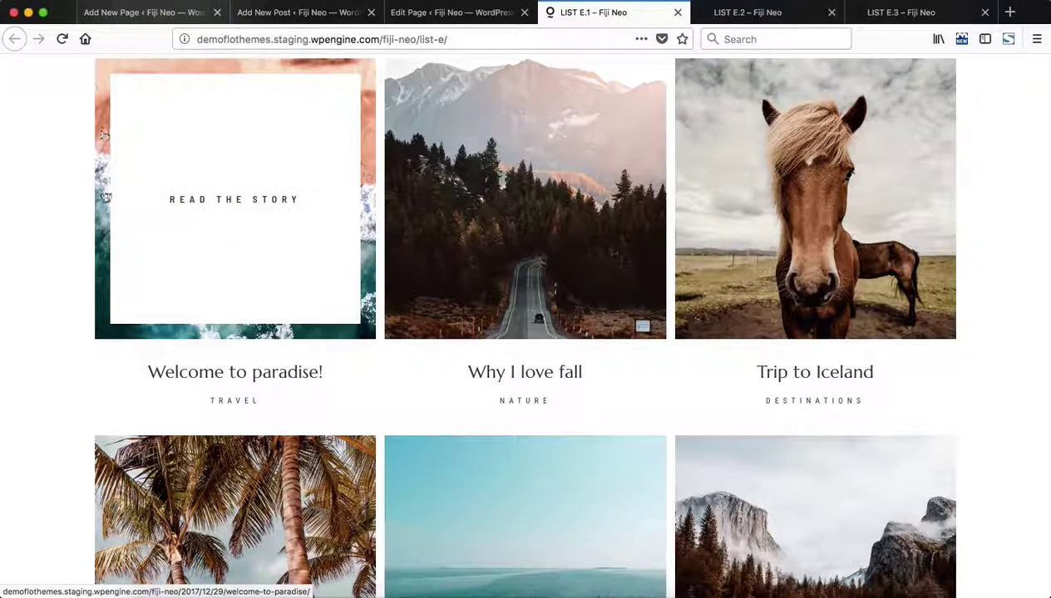
- Return to the LIST E.1 editor and examine the decorative icon, overlay label and label font options
{"action": "left_click", "coordinate": [465, 13]}
{"action": "scroll", "coordinate": [439, 312], "scroll_direction": "down", "scroll_amount": 3}
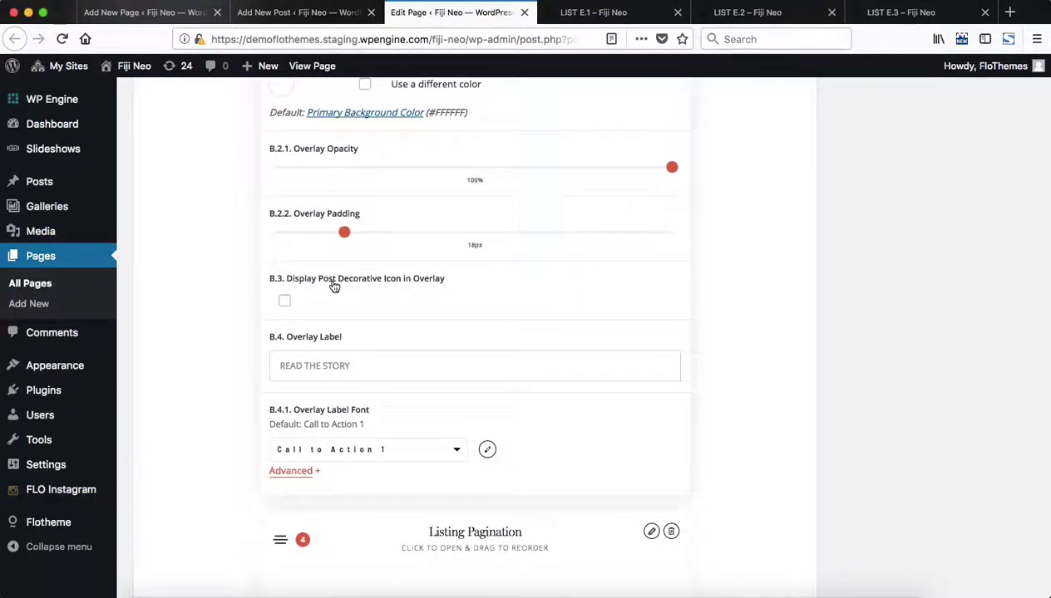
{"action": "scroll", "coordinate": [334, 287], "scroll_direction": "down", "scroll_amount": 1}
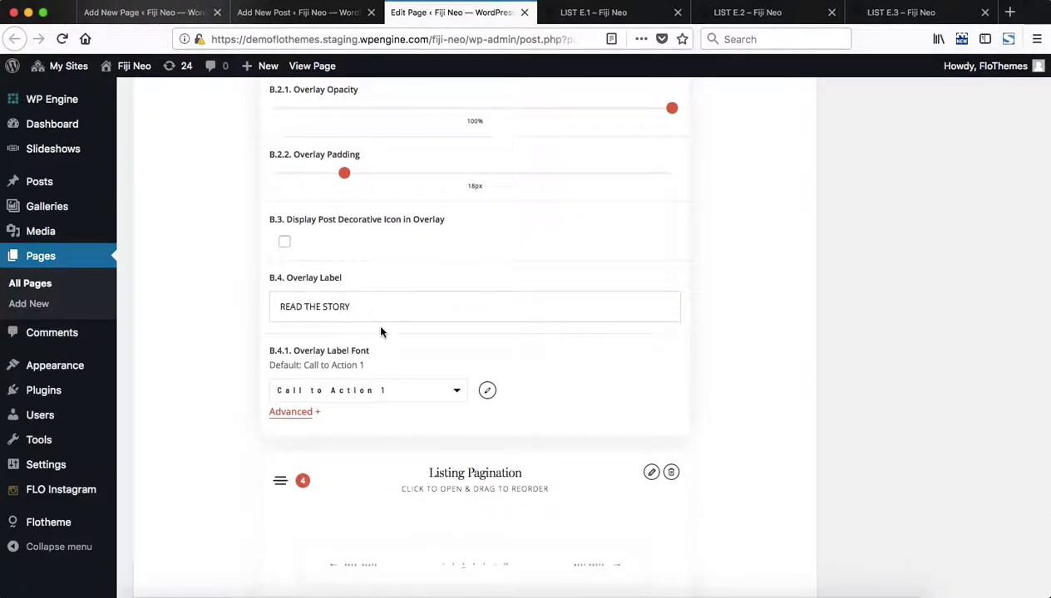
{"action": "scroll", "coordinate": [380, 331], "scroll_direction": "down", "scroll_amount": 1}
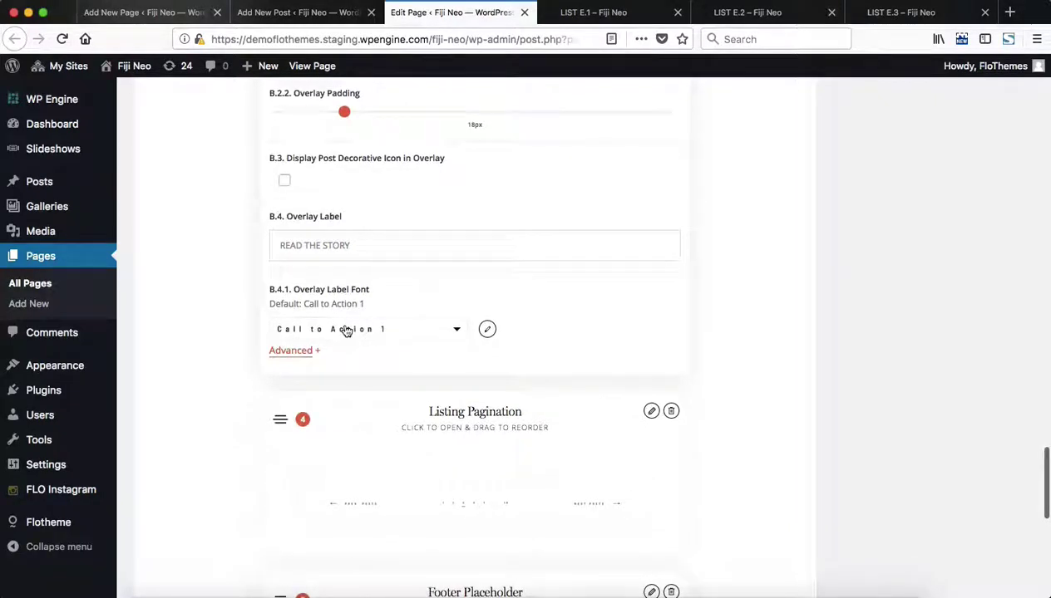
{"action": "scroll", "coordinate": [345, 331], "scroll_direction": "up", "scroll_amount": 7}
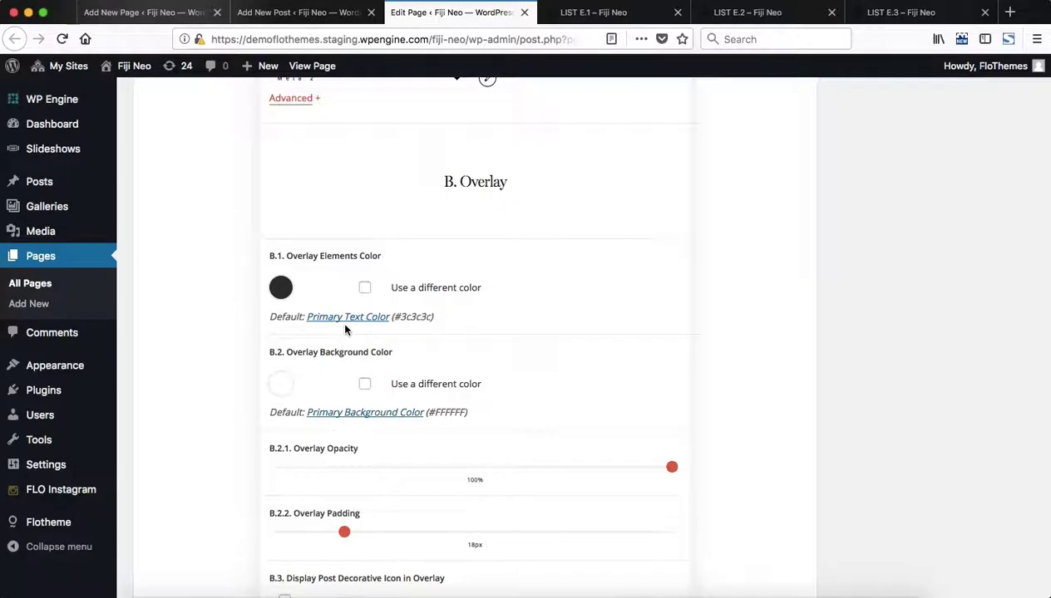
- Compare the image hover overlays on the LIST E.1, LIST E.2 and LIST E.3 live pages
{"action": "key", "text": "ctrl+Tab"}
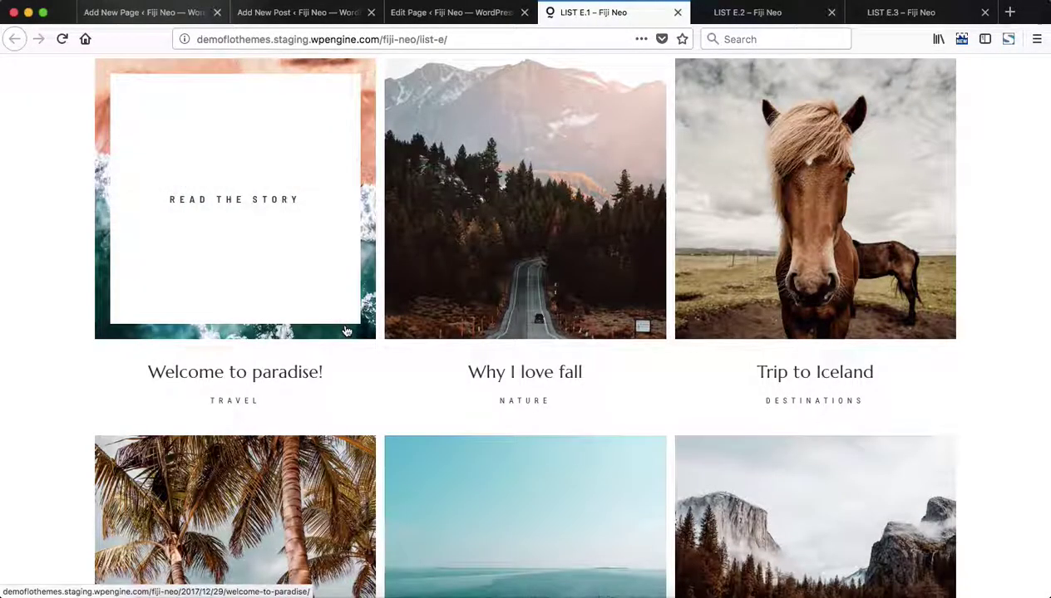
{"action": "scroll", "coordinate": [347, 332], "scroll_direction": "up", "scroll_amount": 3}
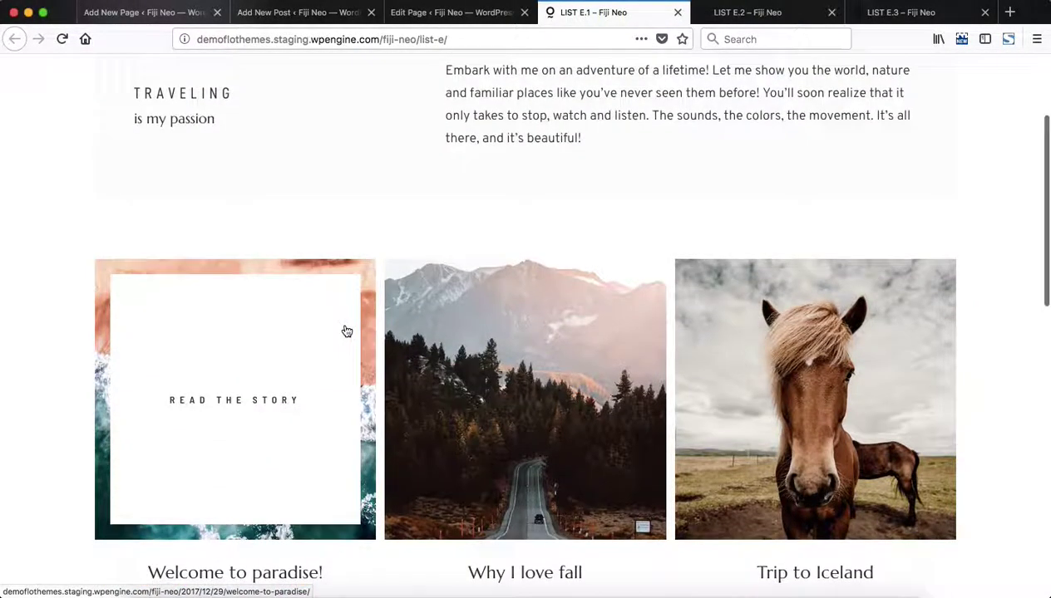
{"action": "key", "text": "ctrl+Tab"}
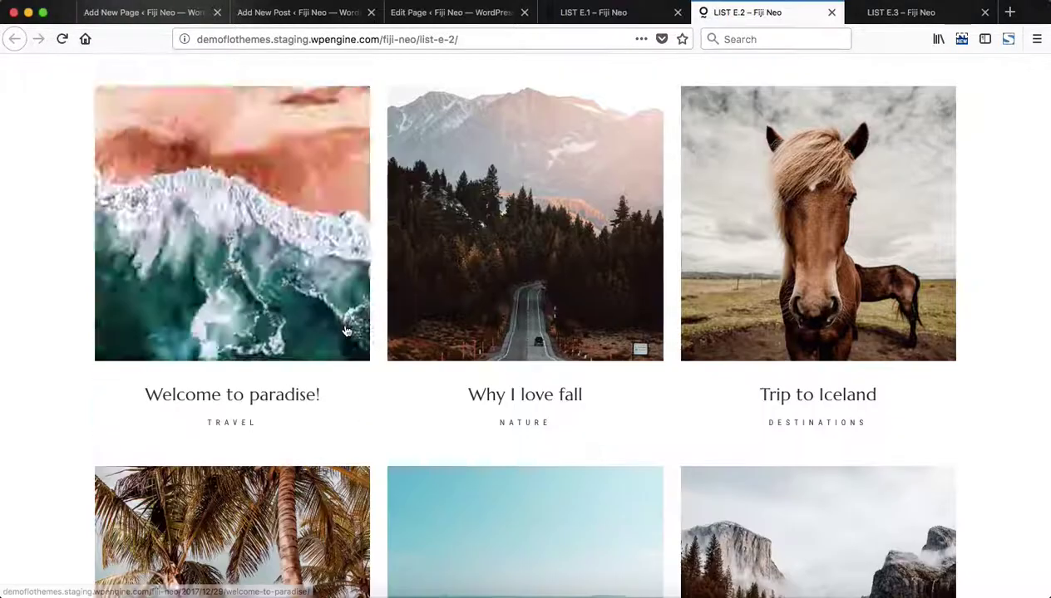
{"action": "key", "text": "ctrl+Tab"}
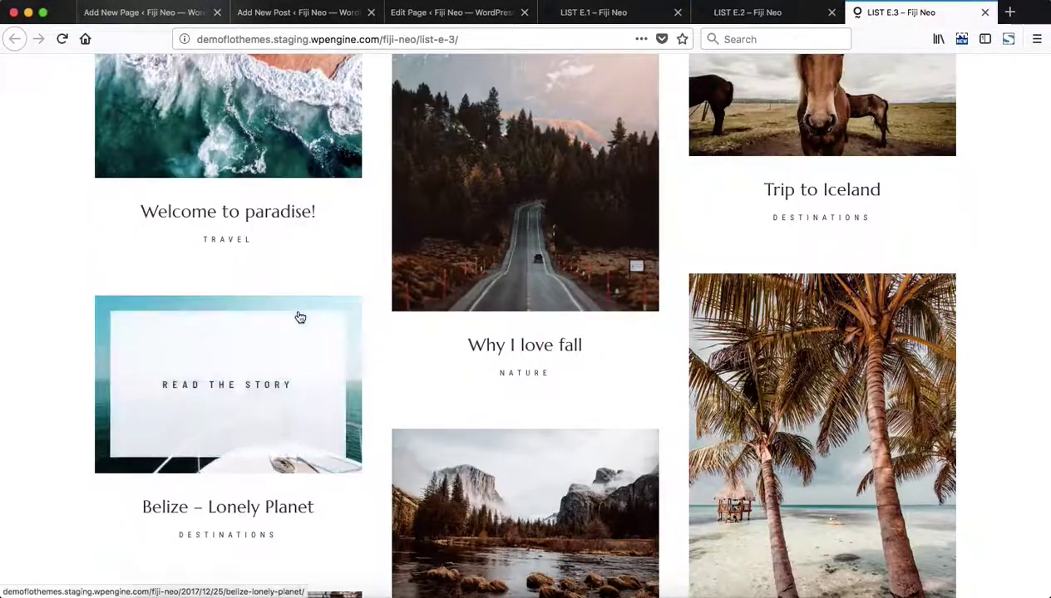
{"action": "scroll", "coordinate": [300, 318], "scroll_direction": "up", "scroll_amount": 3}
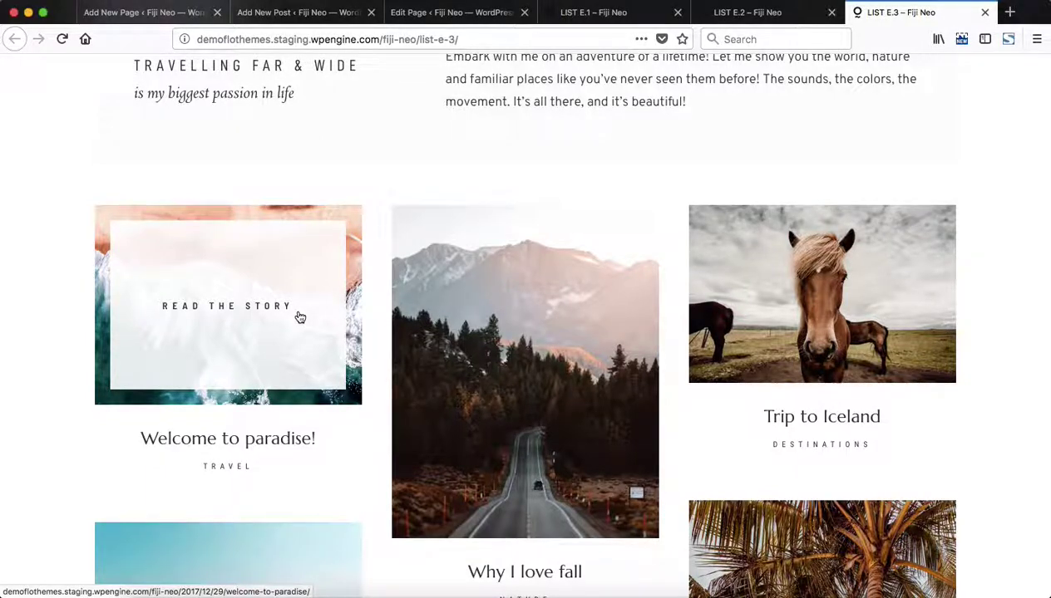
- Return to the LIST E.1 editor and look back over the Listing 5 settings up to the page title
{"action": "key", "text": "ctrl+shift+Tab"}
{"action": "key", "text": "ctrl+shift+Tab"}
{"action": "key", "text": "ctrl+shift+Tab"}
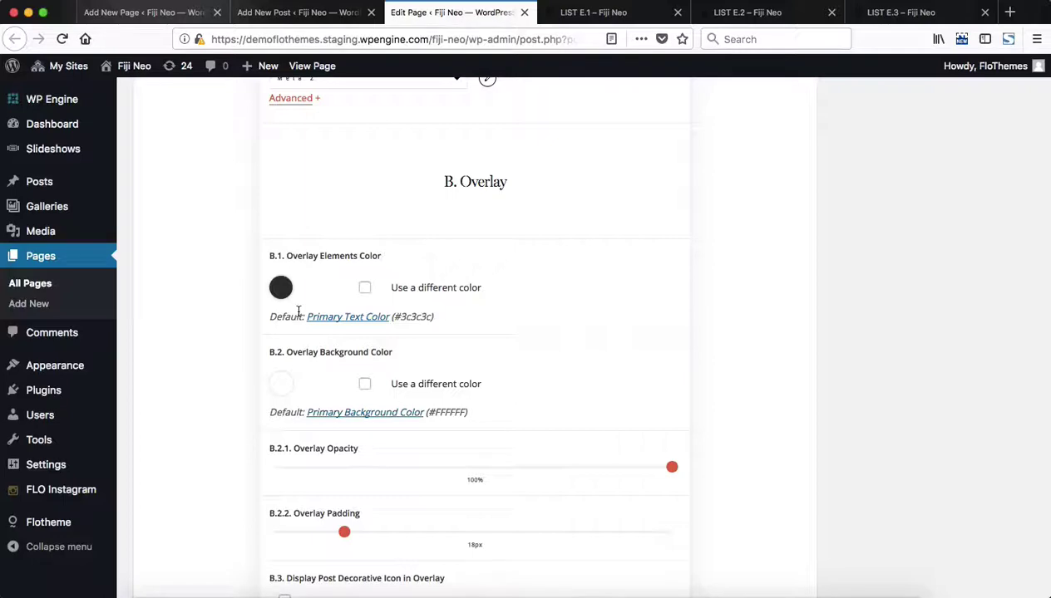
{"action": "scroll", "coordinate": [297, 312], "scroll_direction": "down", "scroll_amount": 4}
{"action": "scroll", "coordinate": [298, 314], "scroll_direction": "up", "scroll_amount": 10}
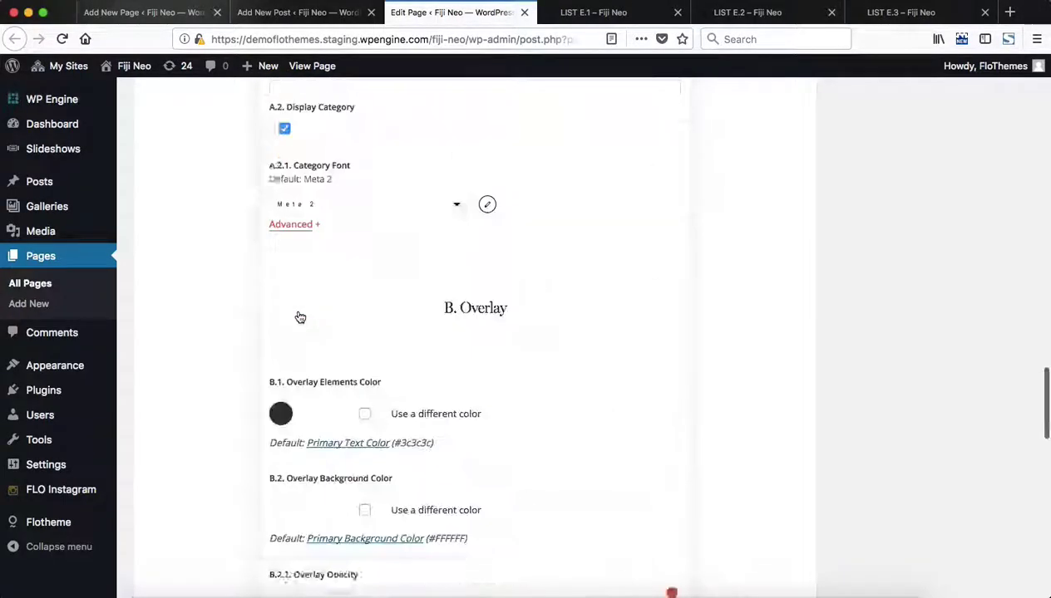
{"action": "scroll", "coordinate": [301, 316], "scroll_direction": "up", "scroll_amount": 5}
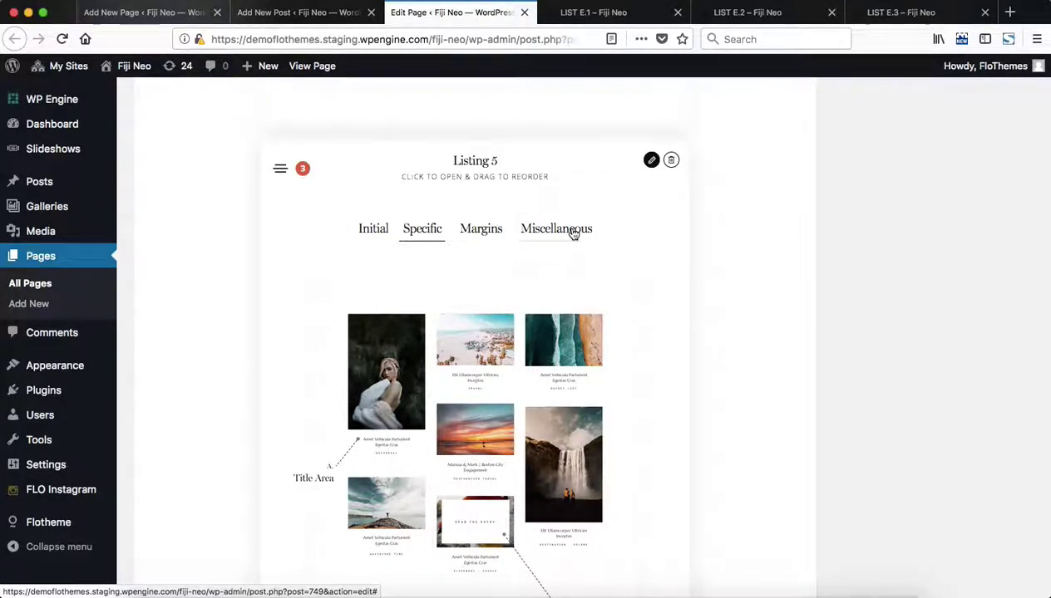
{"action": "key", "text": "Escape"}
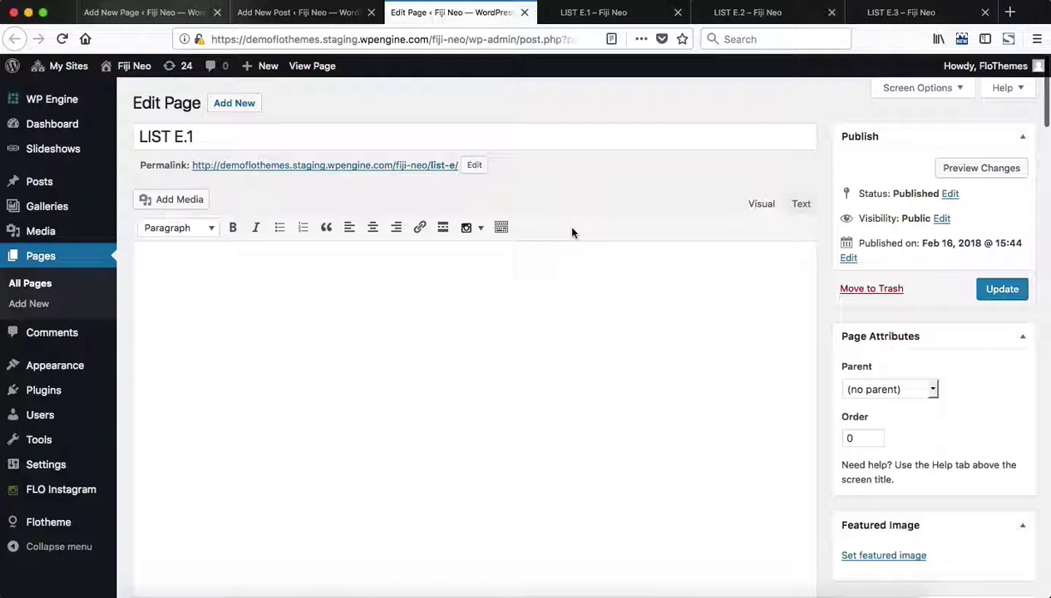